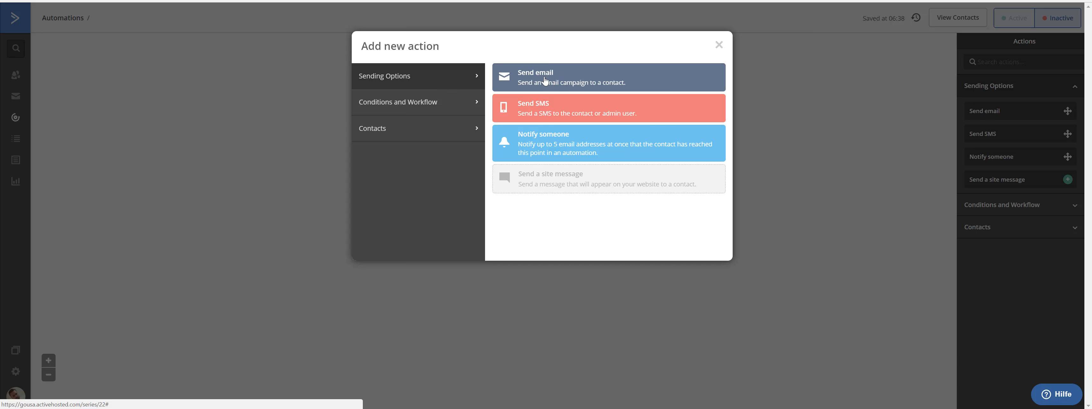
# Step: Choose Send email for the automation step and name the new email 'Welcome'
pyautogui.click(547, 83)
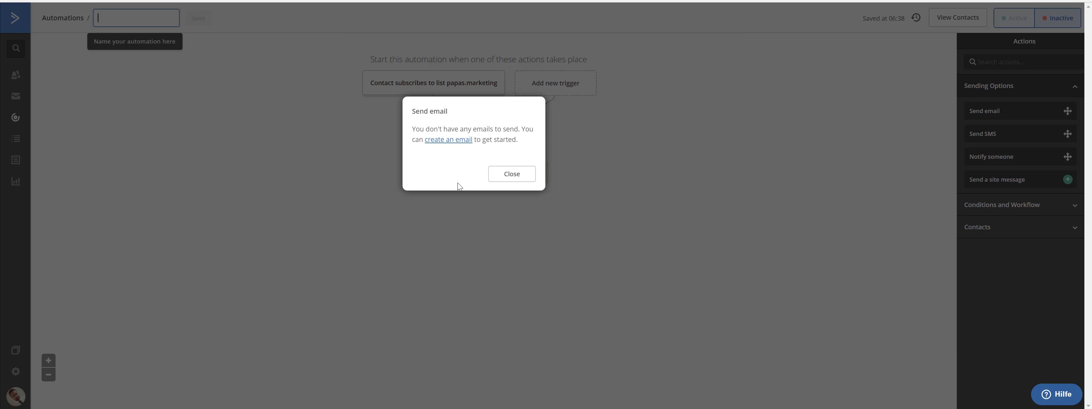
pyautogui.click(454, 141)
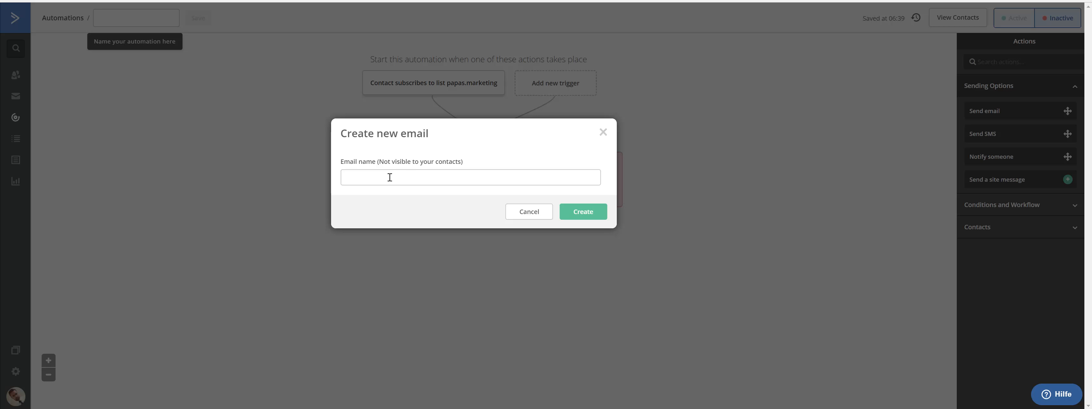
pyautogui.click(390, 177)
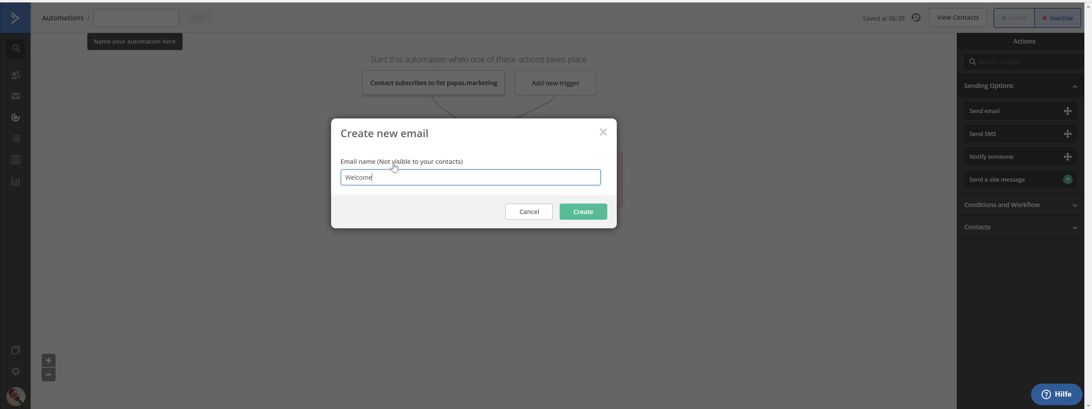
# Step: Create the Welcome email using the Event Basic (Copy) template
pyautogui.click(575, 208)
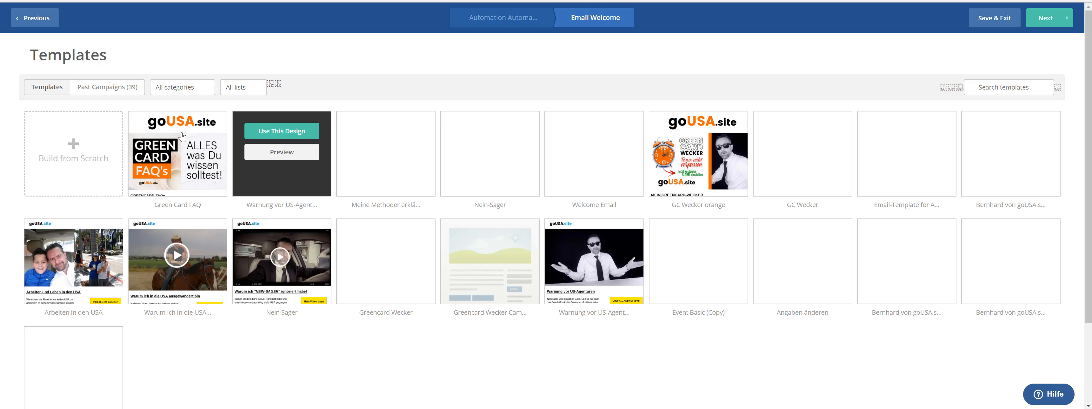
pyautogui.scroll(-3, 467, 243)
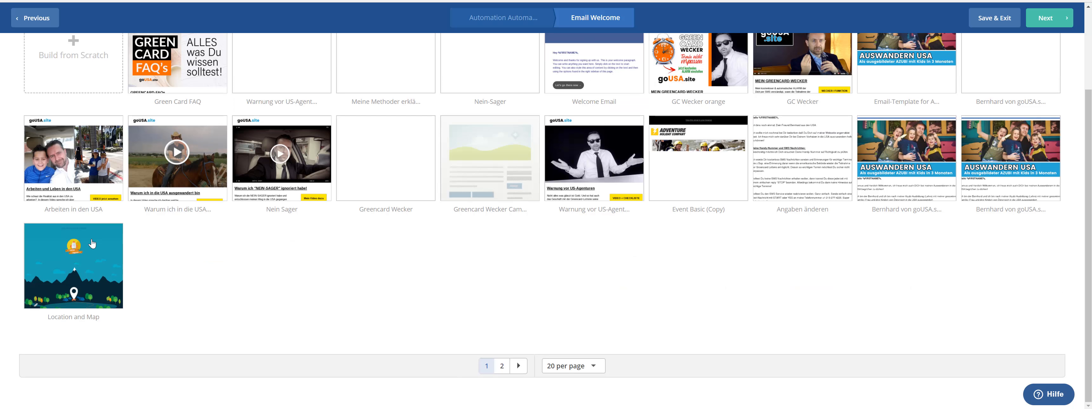
pyautogui.scroll(3, 450, 262)
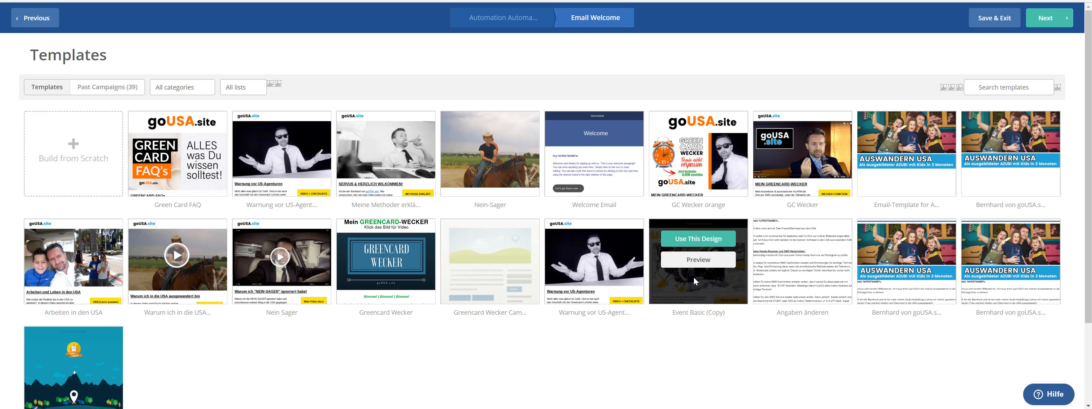
pyautogui.click(702, 236)
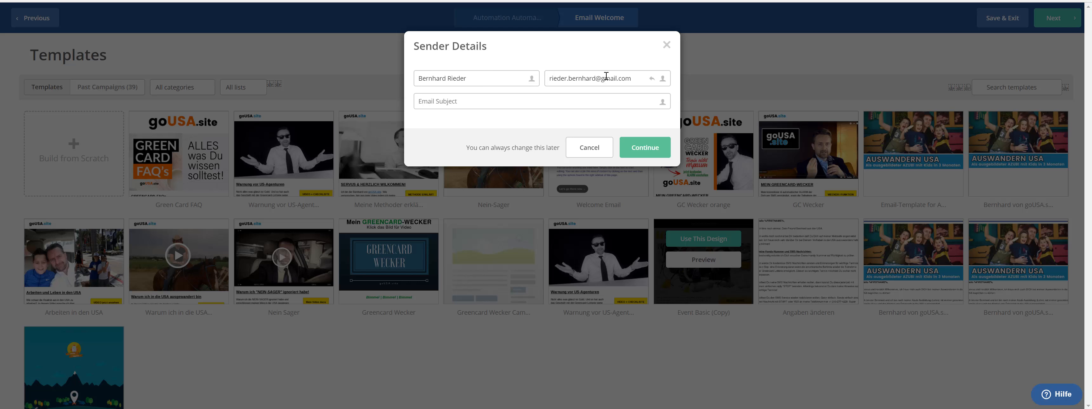
# Step: Replace the From email with the papas.marketing help address
pyautogui.click(634, 79)
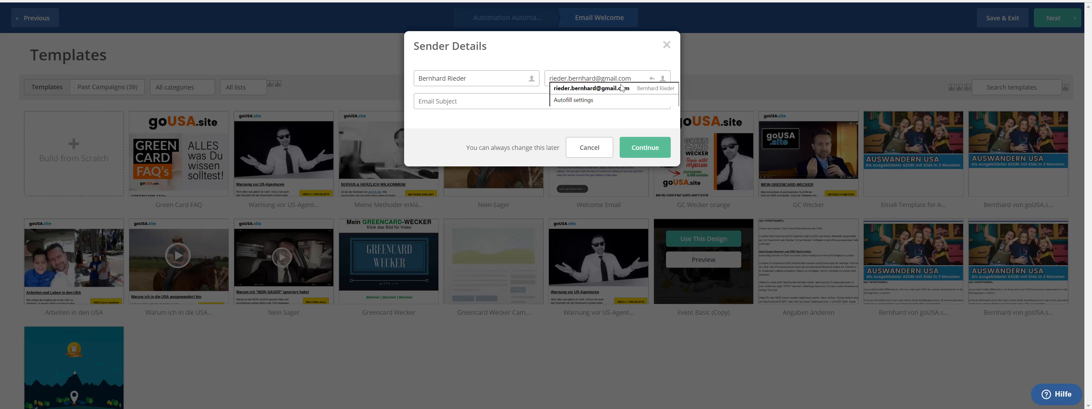
pyautogui.click(611, 62)
pyautogui.tripleClick(632, 79)
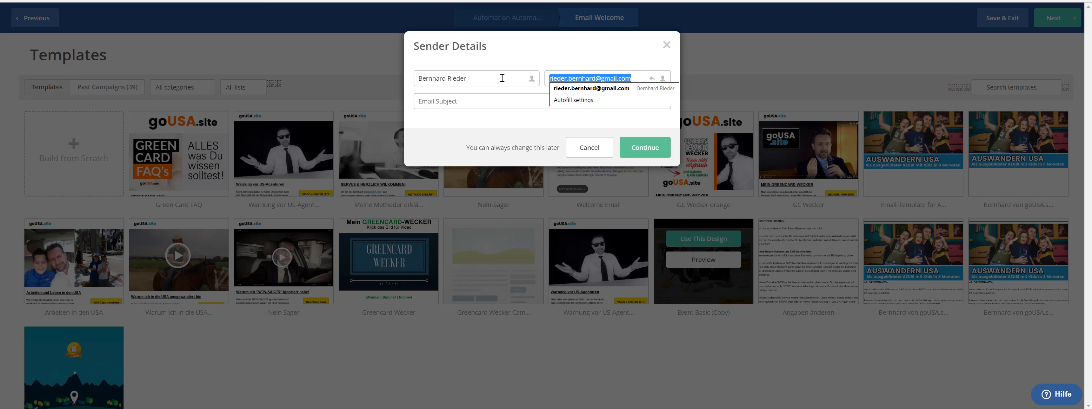
pyautogui.press('BackSpace')
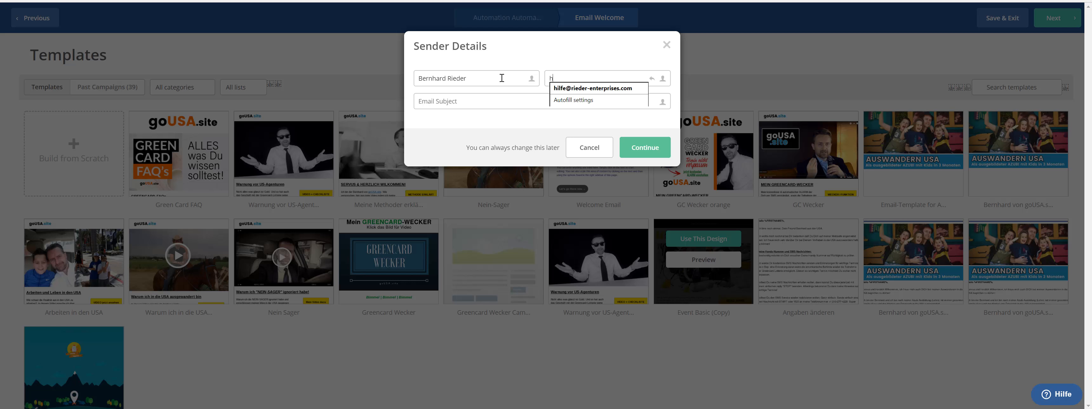
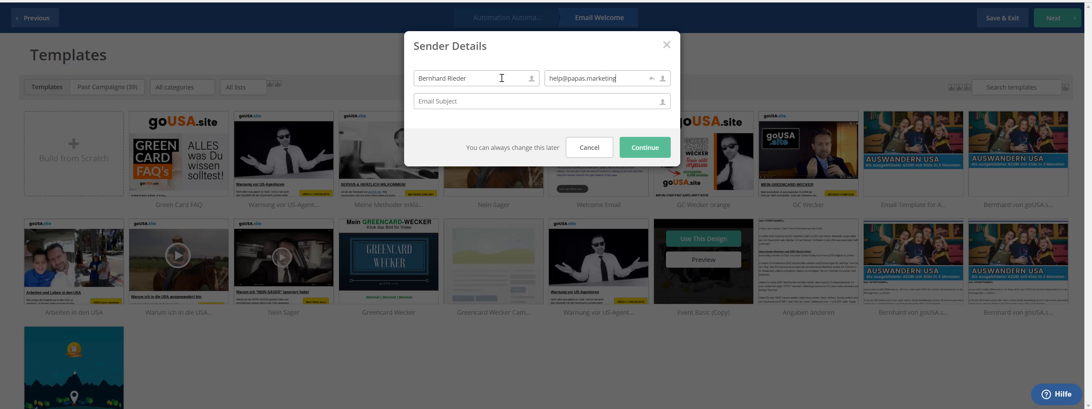
pyautogui.press('Tab')
# Step: Set the subject to 'Welcome to papas.marketing' and continue to the designer
pyautogui.click(485, 104)
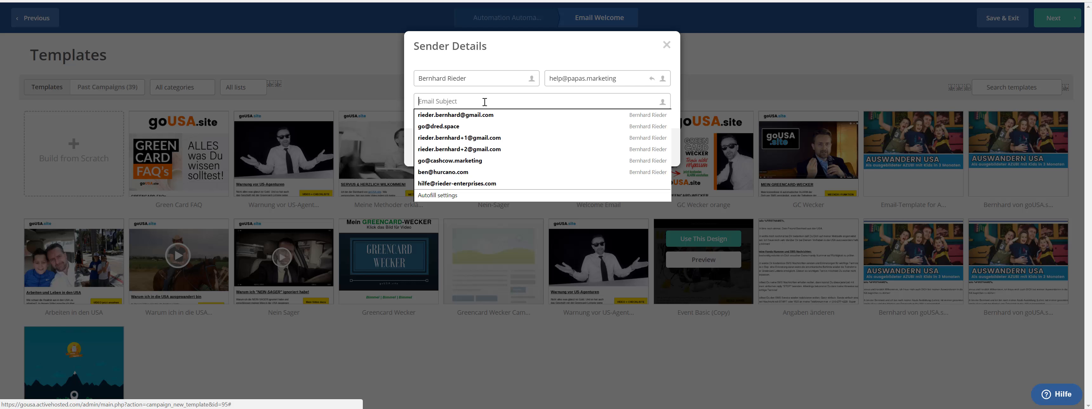
pyautogui.write('W')
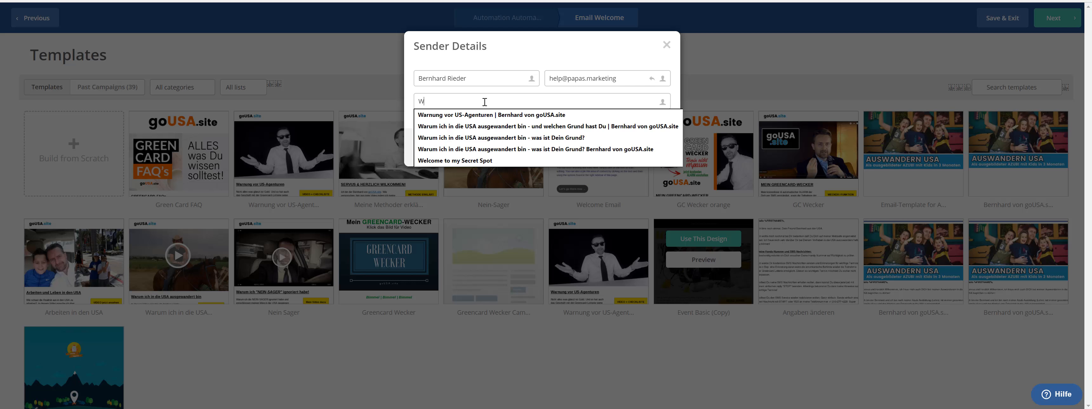
pyautogui.write('el')
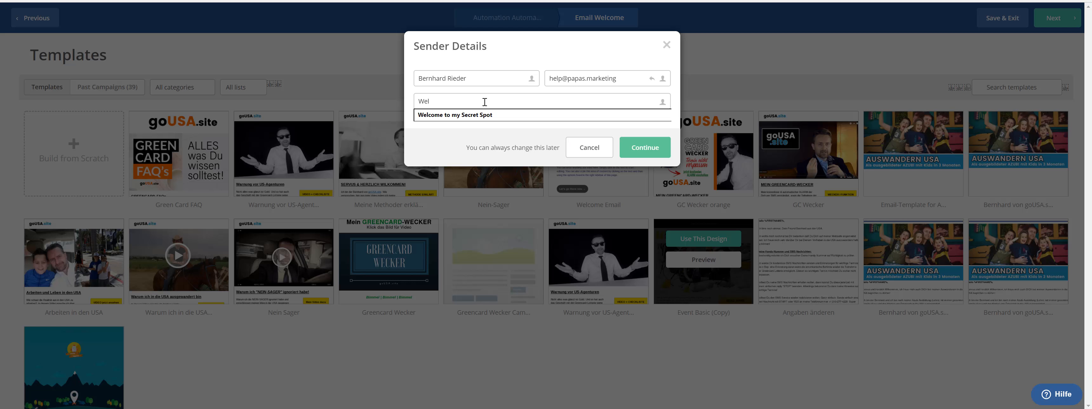
pyautogui.press('Down')
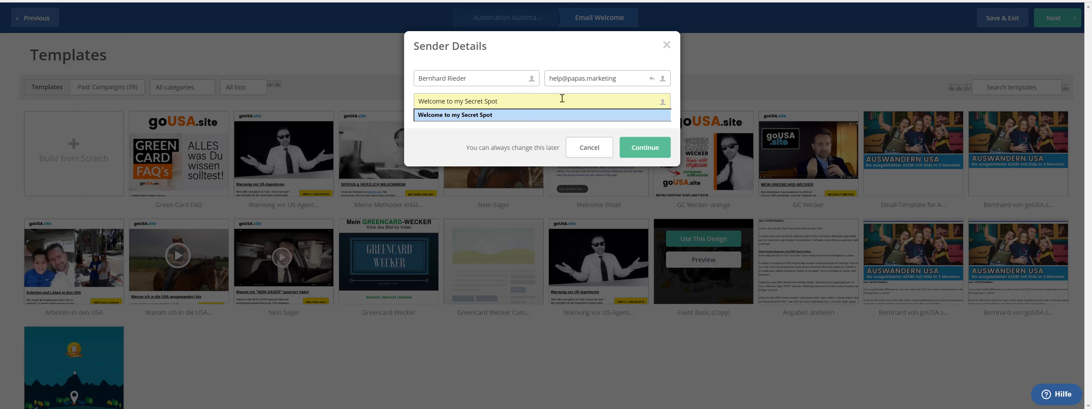
pyautogui.write('l')
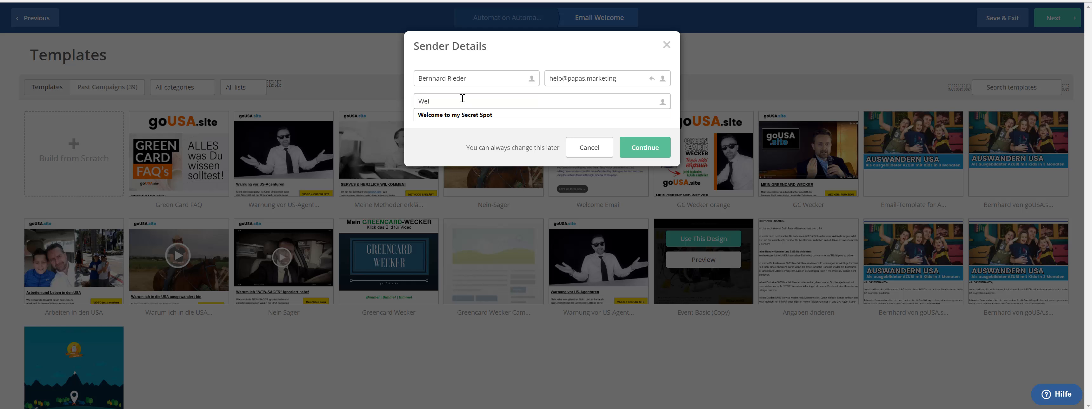
pyautogui.click(460, 116)
pyautogui.moveTo(515, 108); pyautogui.dragTo(457, 101)
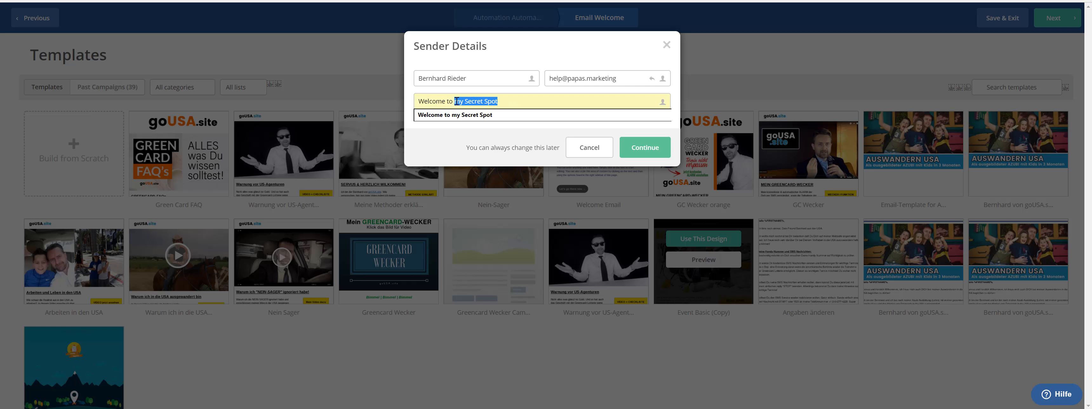
pyautogui.write('papas.marketing')
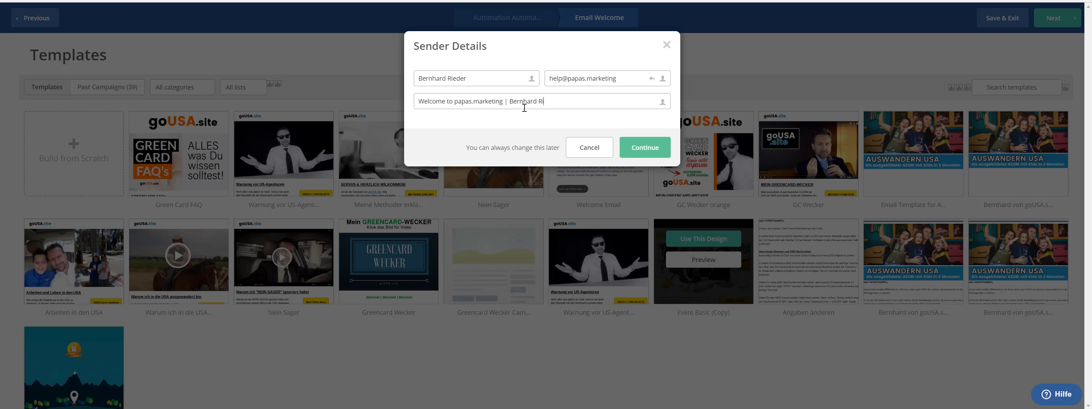
pyautogui.click(654, 150)
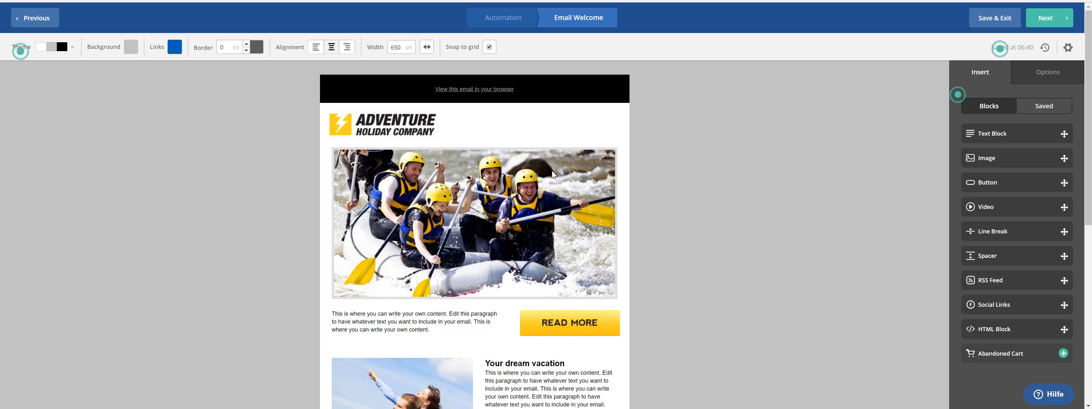
# Step: Review the template's sample content, briefly selecting the header logo
pyautogui.scroll(-5, 508, 214)
pyautogui.scroll(-2, 508, 214)
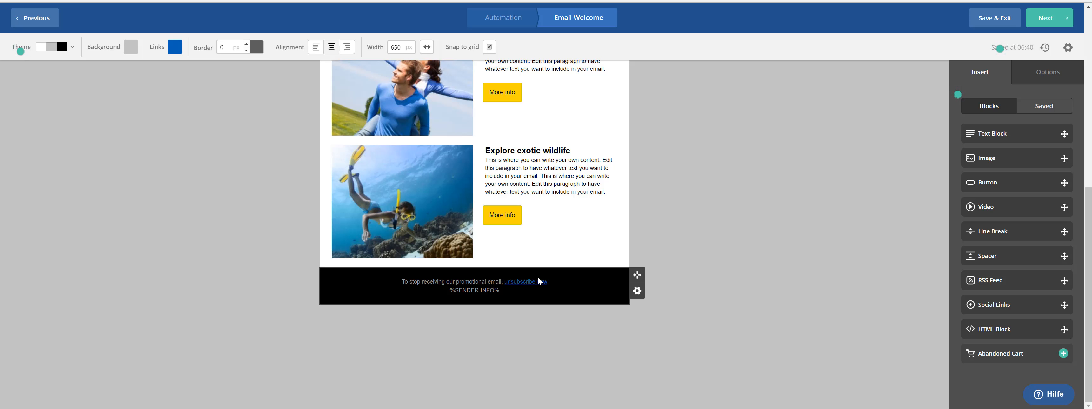
pyautogui.scroll(8, 604, 237)
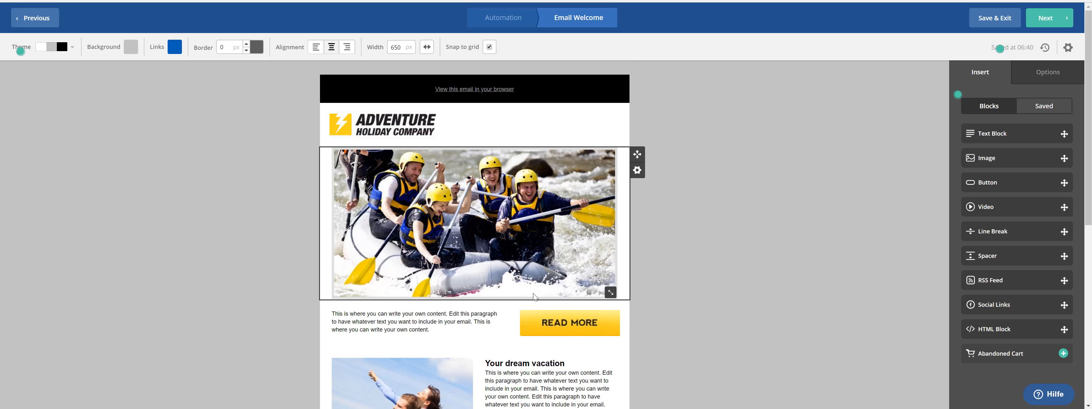
pyautogui.click(379, 129)
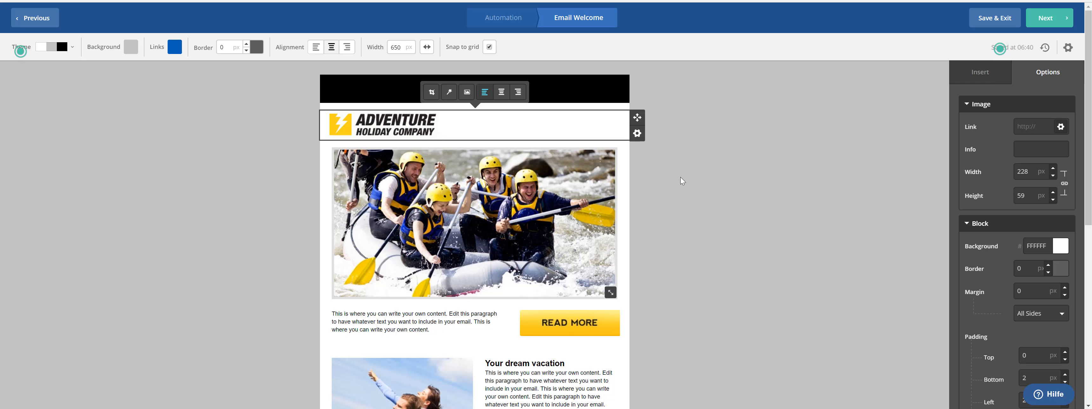
pyautogui.click(692, 176)
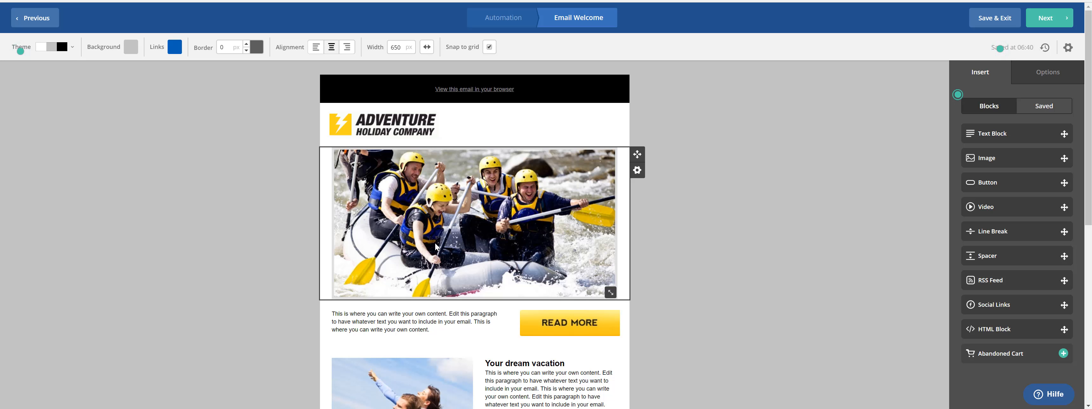
# Step: Select the black 'View this email in your browser' bar and open its options menu
pyautogui.scroll(-6, 475, 238)
pyautogui.scroll(6, 487, 259)
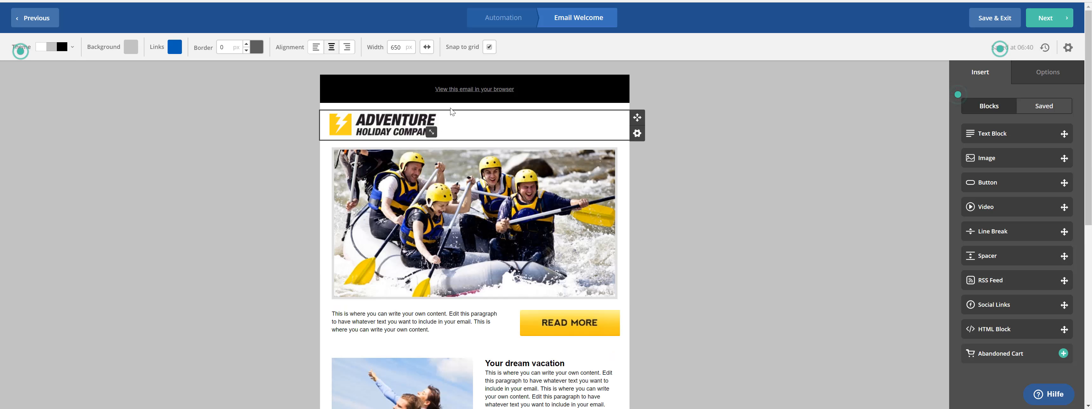
pyautogui.click(435, 90)
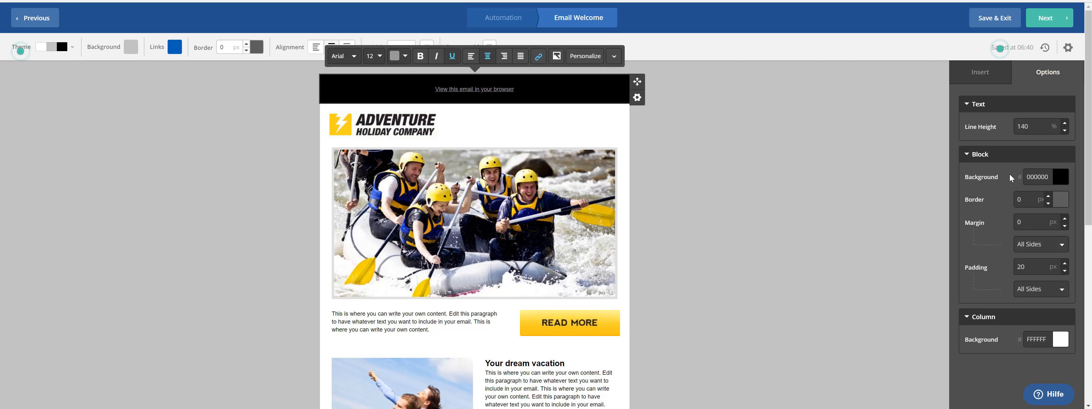
pyautogui.click(967, 156)
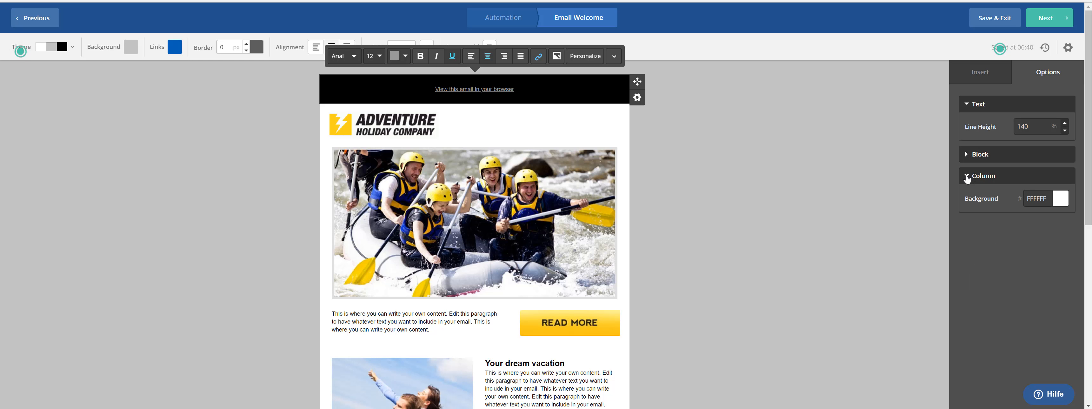
pyautogui.click(967, 176)
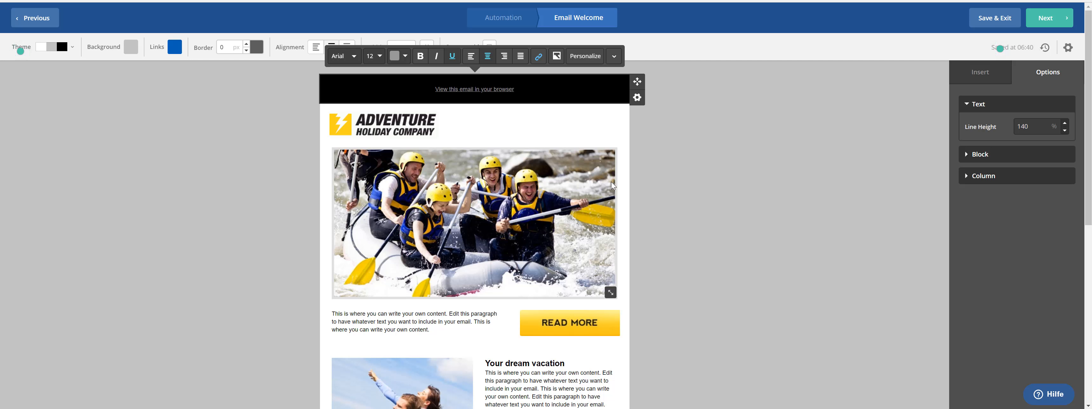
pyautogui.click(638, 97)
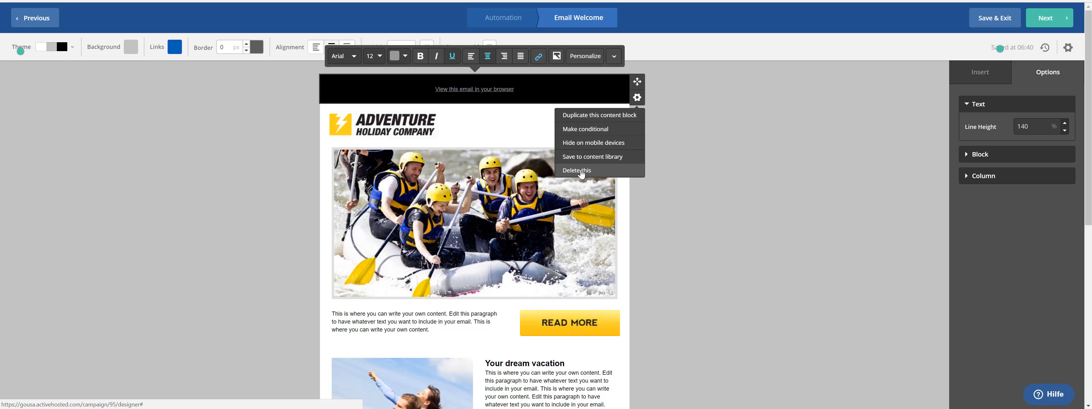
# Step: Delete the black top bar and begin replacing the header logo with a new upload
pyautogui.click(583, 171)
pyautogui.click(619, 169)
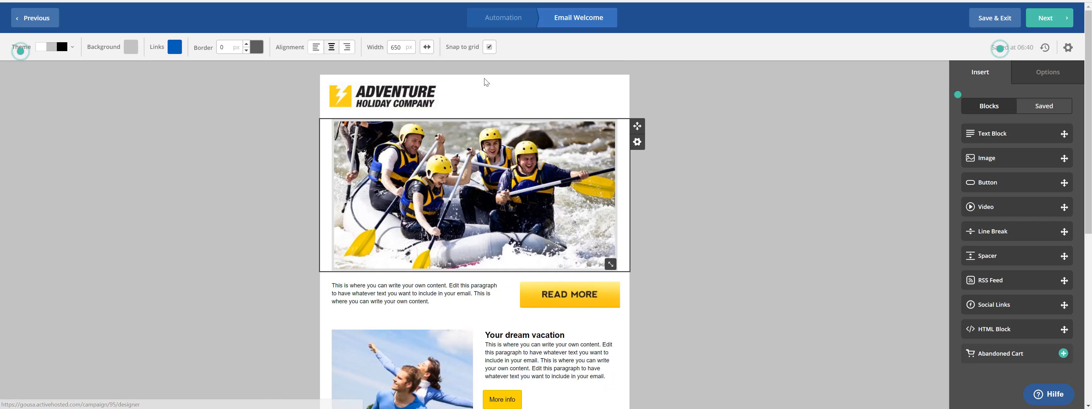
pyautogui.click(396, 111)
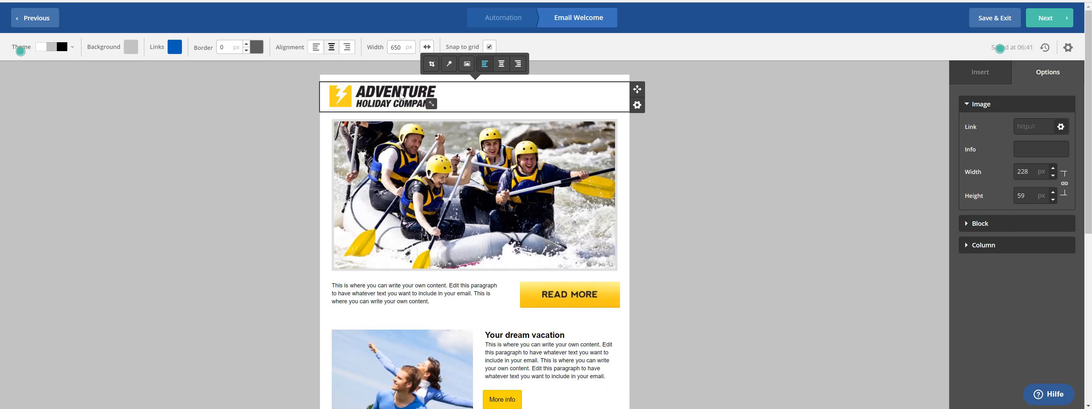
pyautogui.click(468, 63)
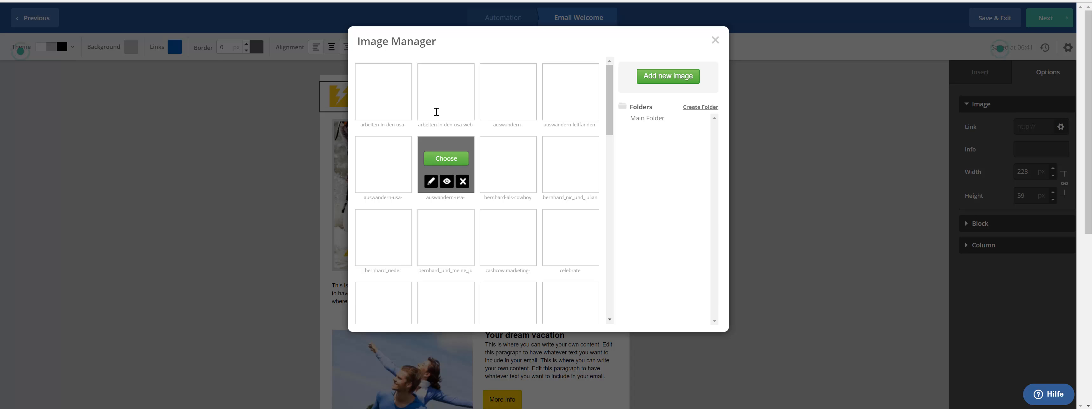
pyautogui.moveTo(506, 236)
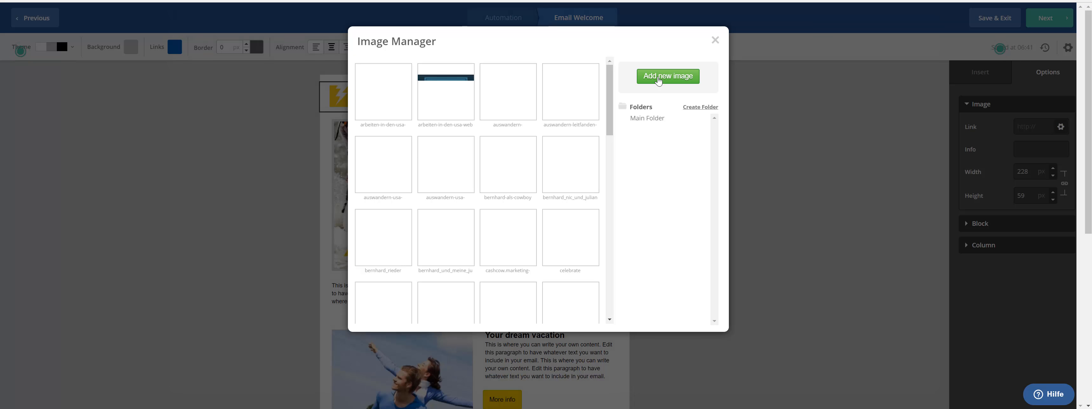
pyautogui.click(658, 81)
# Step: Upload 'papas marketing logo 3' from the PSD folder and use it as the header image
pyautogui.click(313, 21)
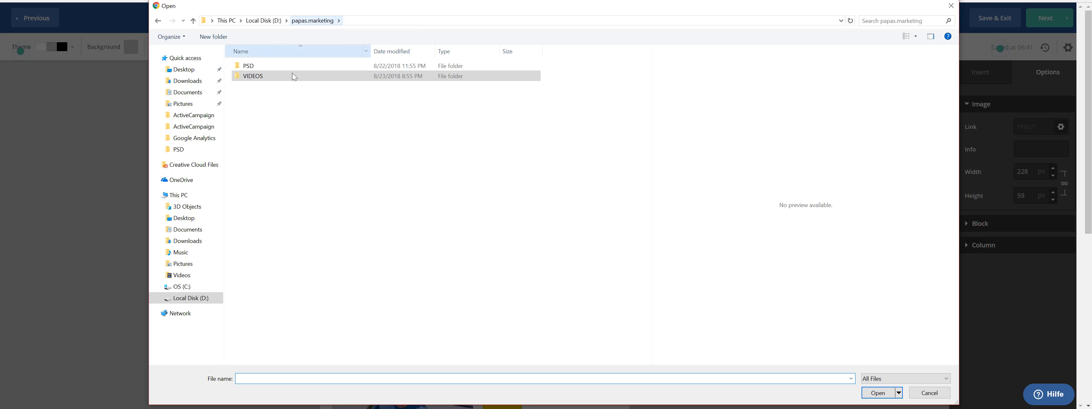
pyautogui.doubleClick(259, 75)
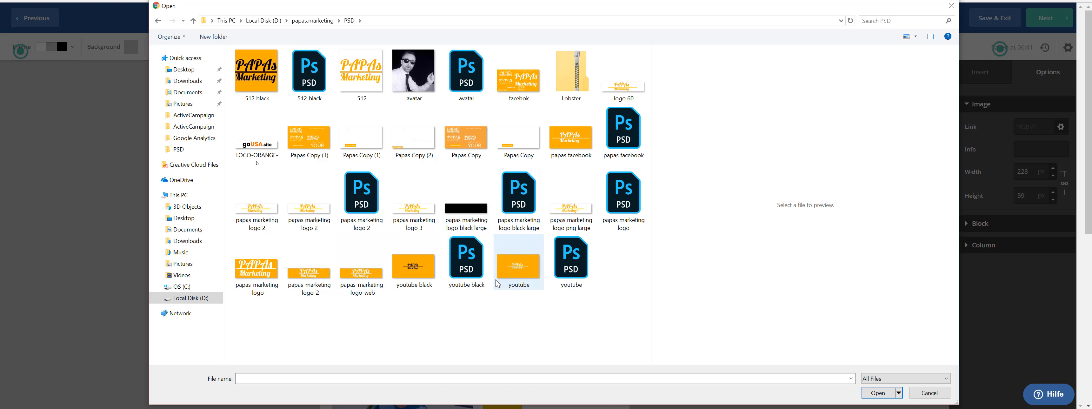
pyautogui.click(414, 204)
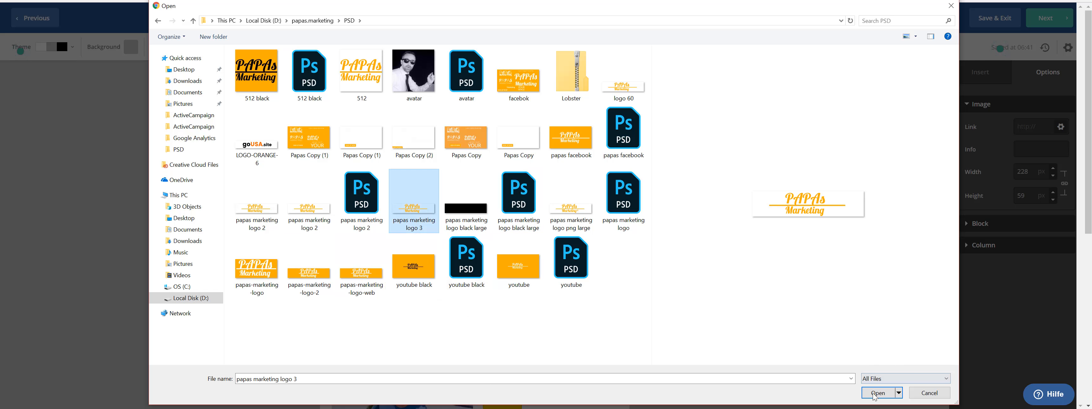
pyautogui.click(876, 394)
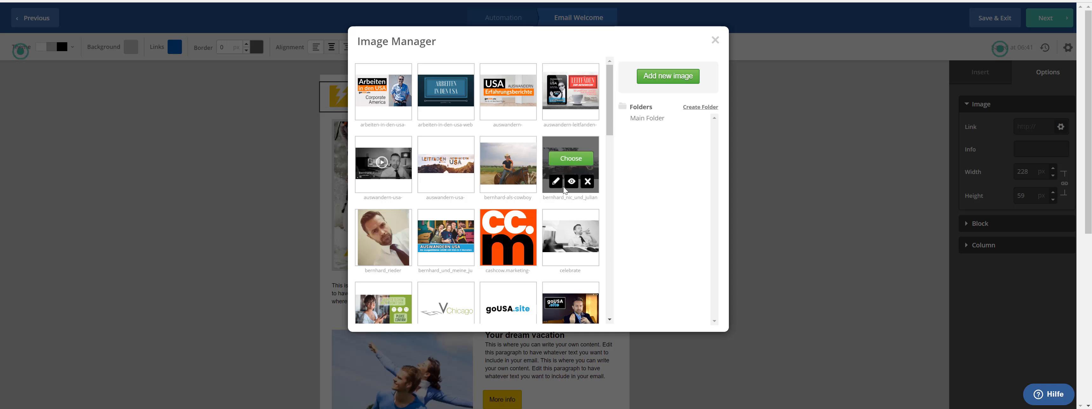
pyautogui.scroll(-5, 613, 212)
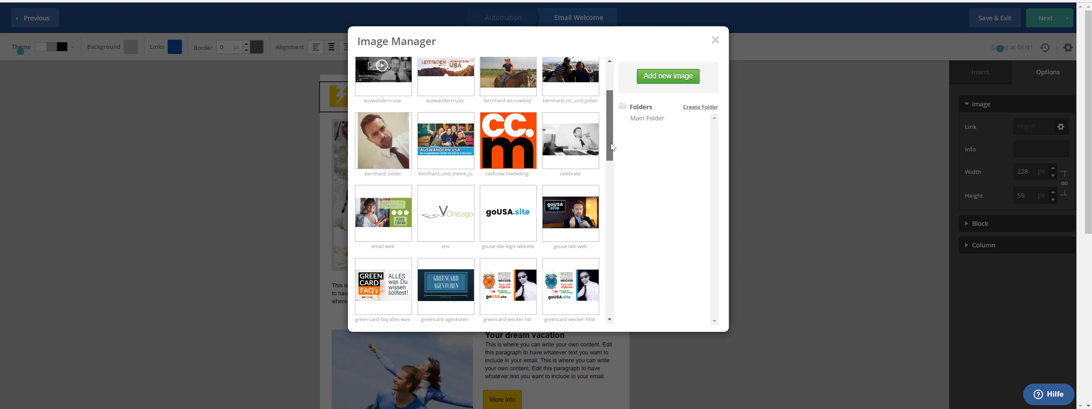
pyautogui.scroll(-10, 613, 222)
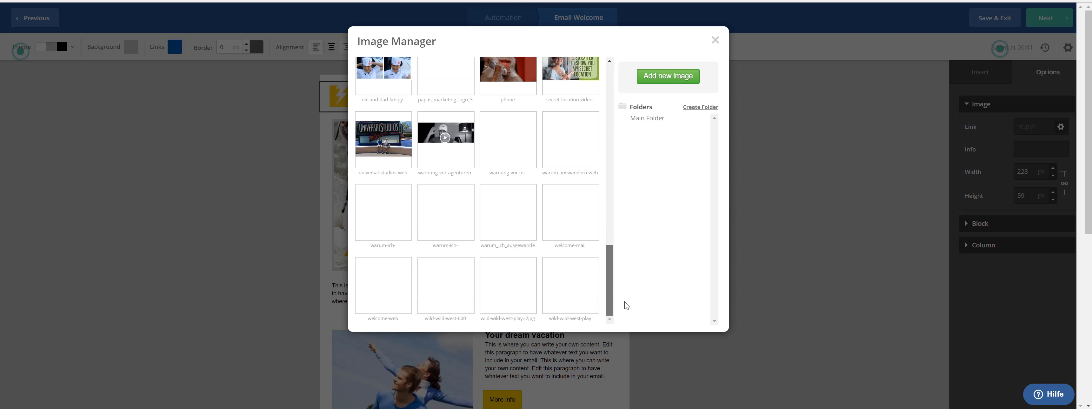
pyautogui.scroll(5, 626, 293)
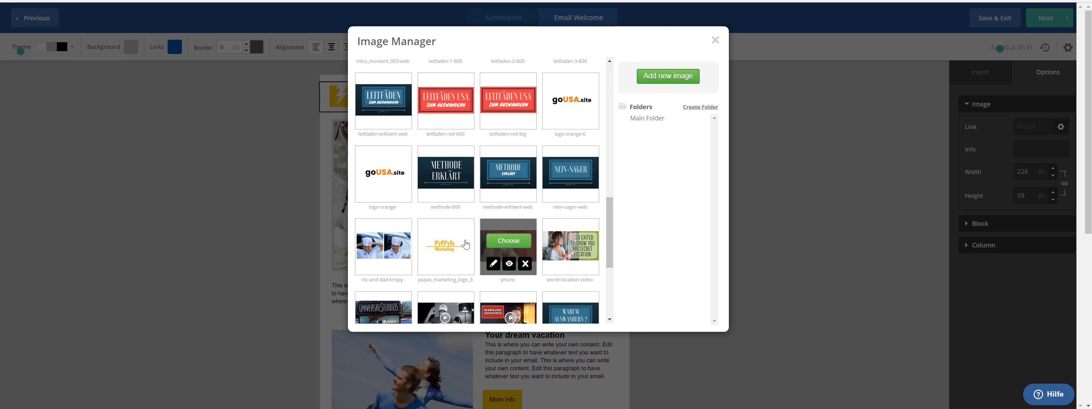
pyautogui.click(445, 241)
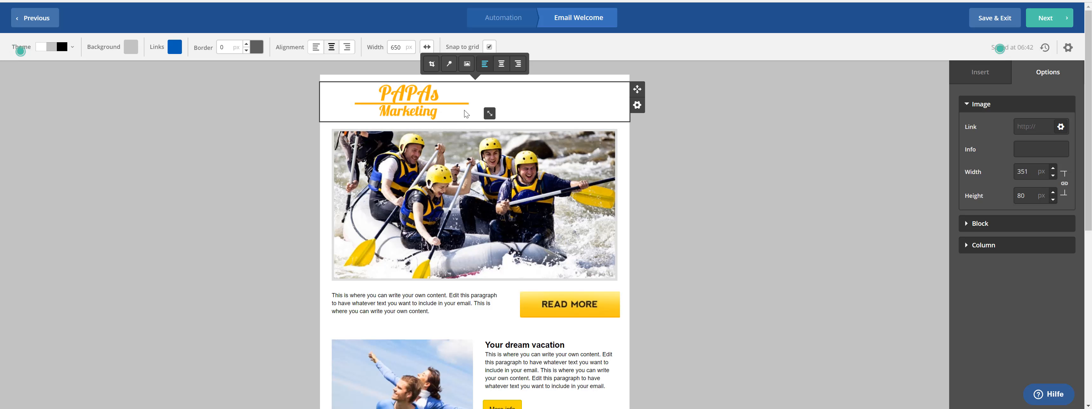
pyautogui.click(501, 64)
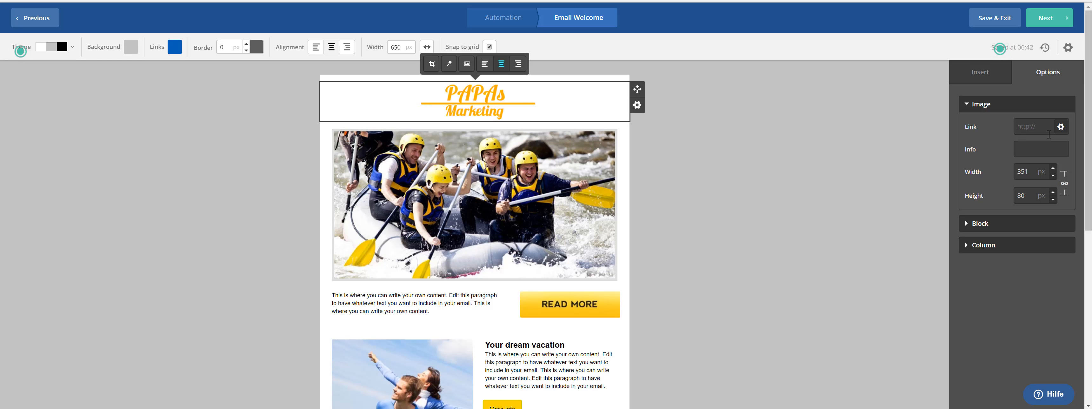
pyautogui.click(1062, 129)
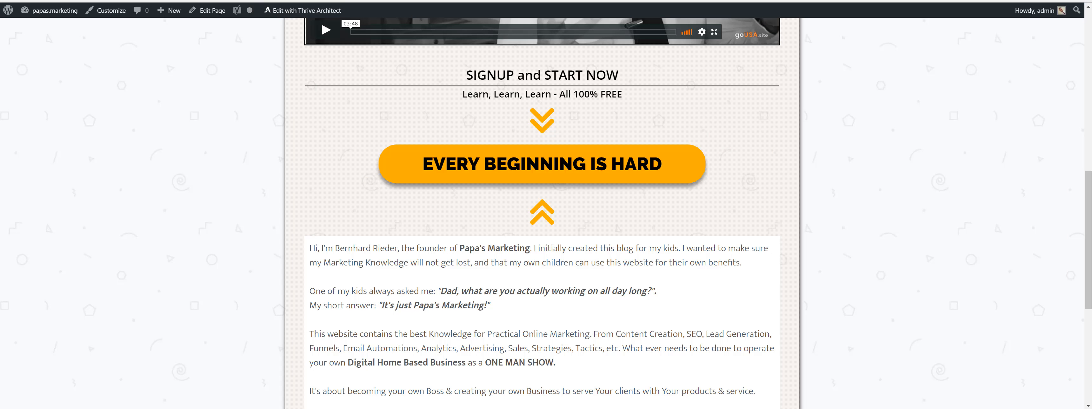
pyautogui.click(153, 0)
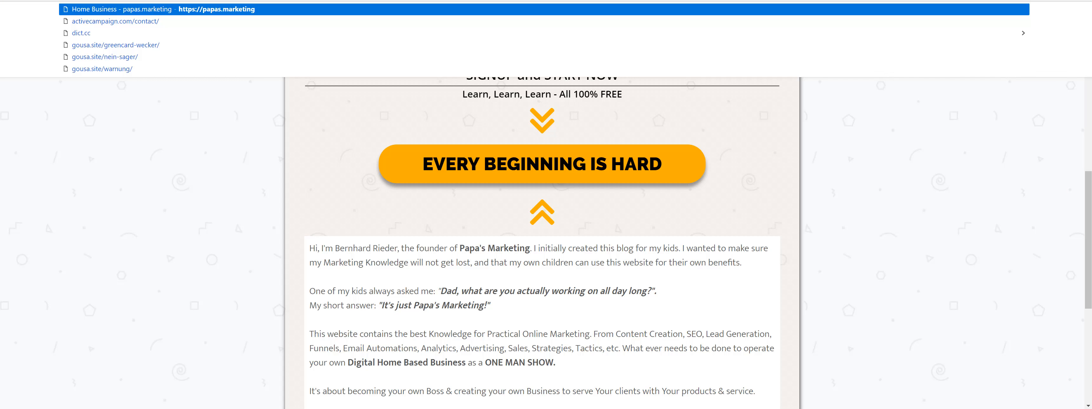
pyautogui.rightClick(153, 0)
pyautogui.click(177, 44)
pyautogui.scroll(4, 521, 181)
pyautogui.scroll(5, 520, 181)
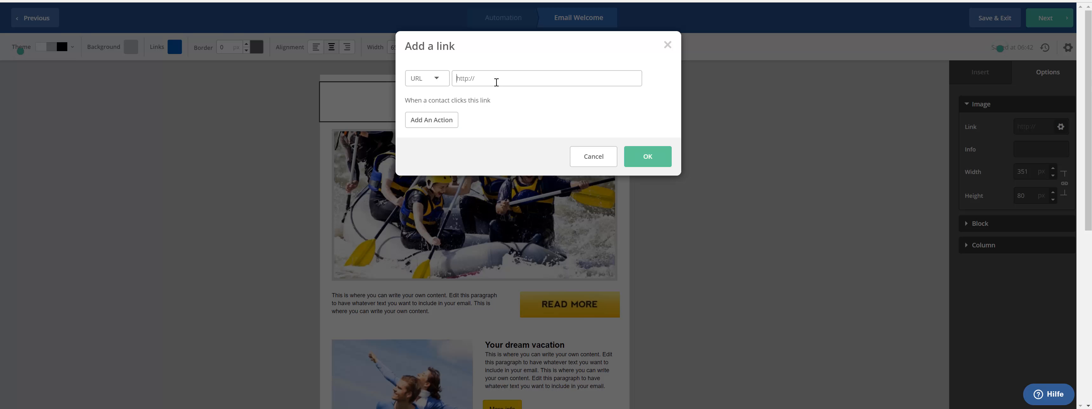
pyautogui.hotkey('ctrl', 'v')
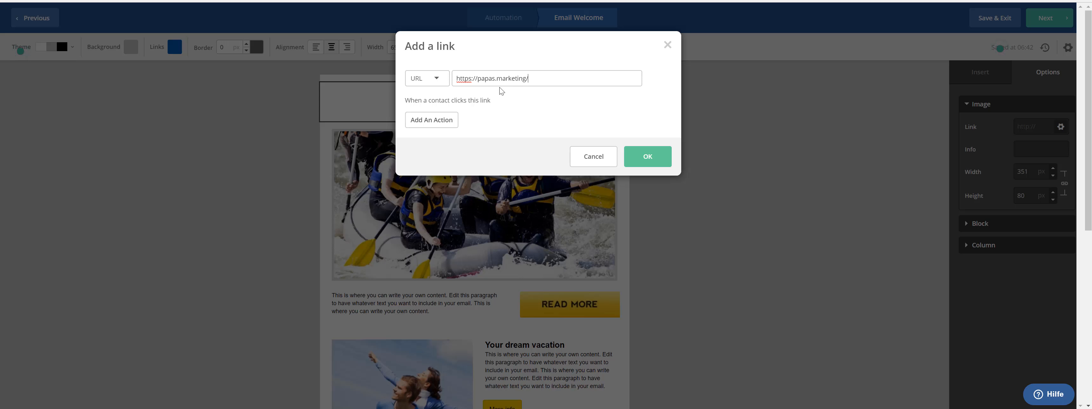
pyautogui.click(655, 159)
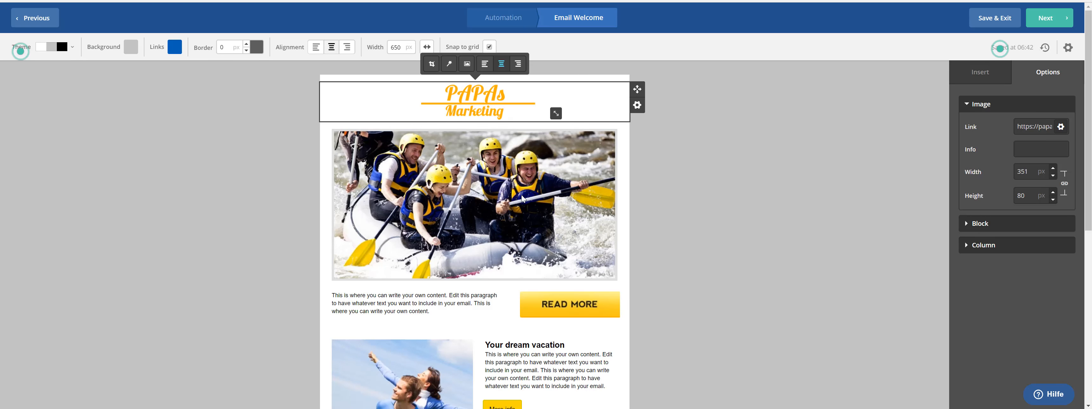
pyautogui.scroll(-1, 553, 195)
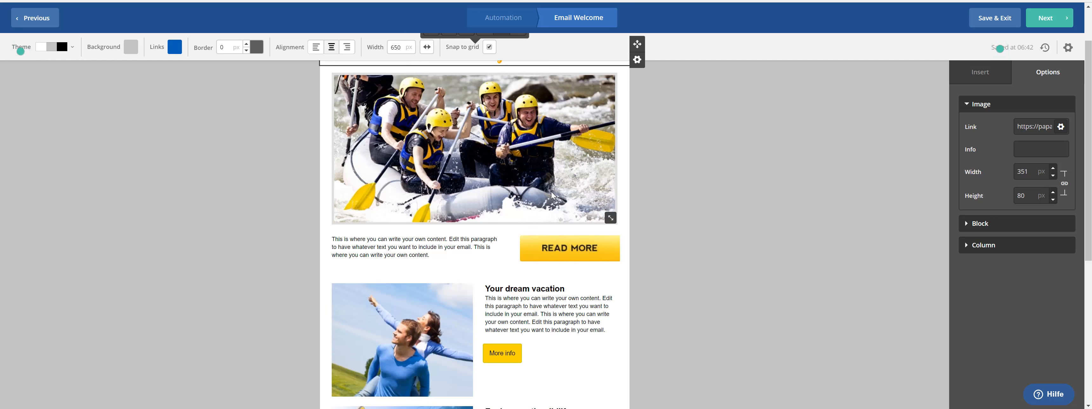
pyautogui.scroll(1, 552, 195)
pyautogui.click(474, 179)
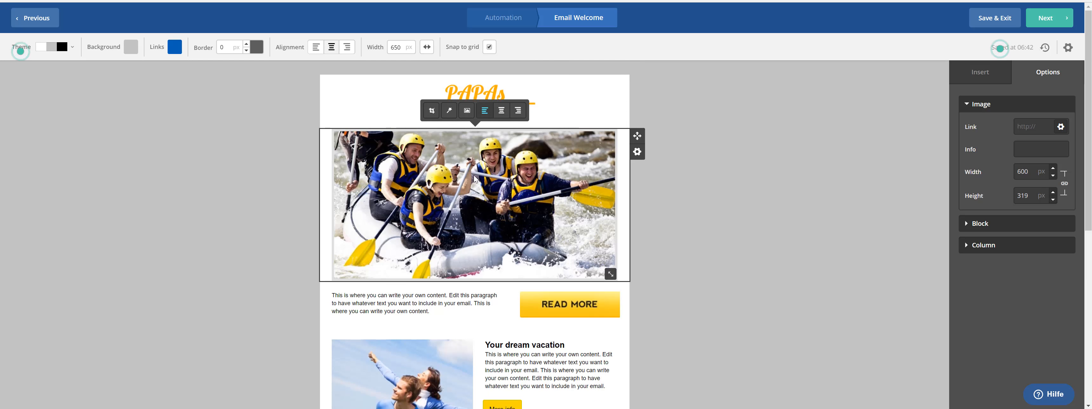
pyautogui.scroll(-5, 538, 200)
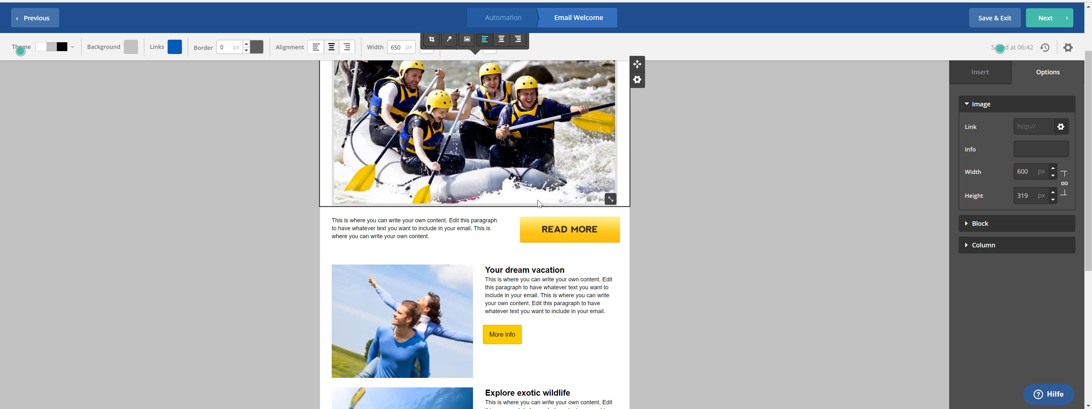
pyautogui.scroll(5, 527, 204)
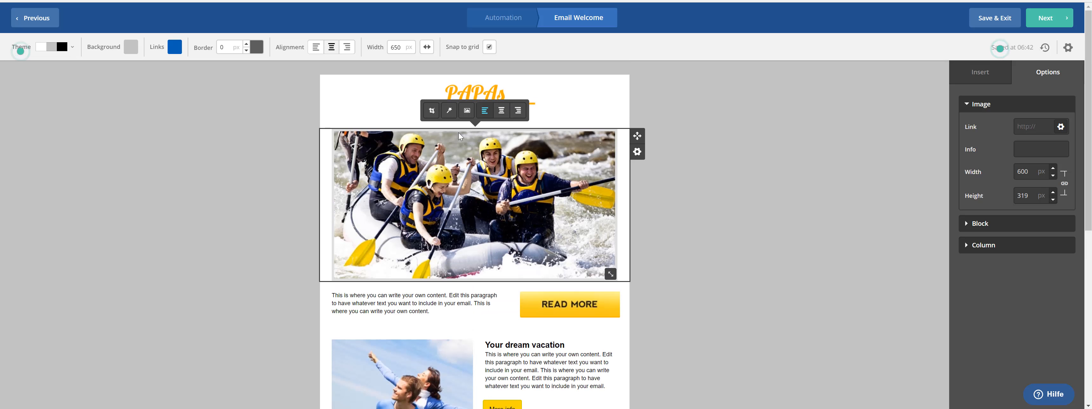
pyautogui.click(470, 112)
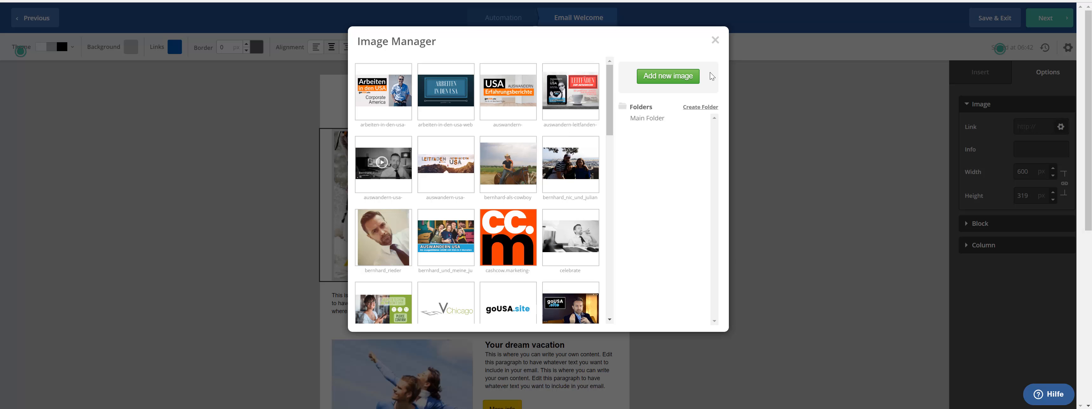
pyautogui.click(715, 42)
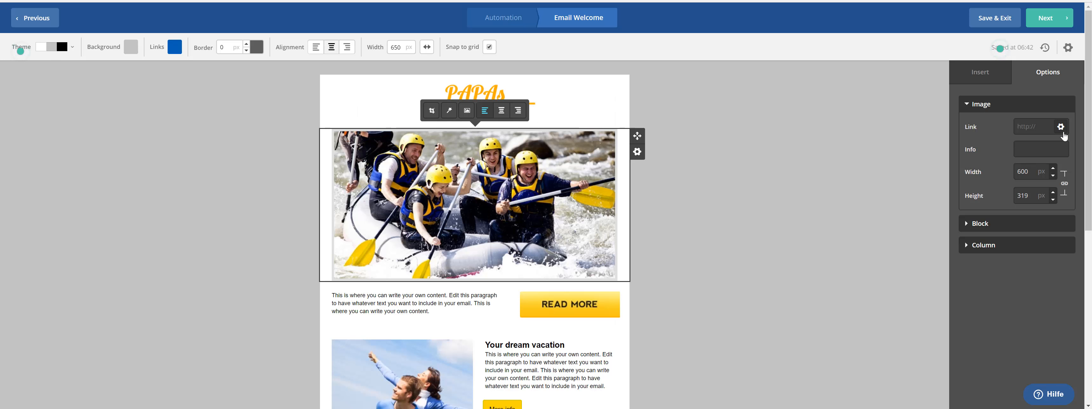
pyautogui.scroll(-3, 615, 212)
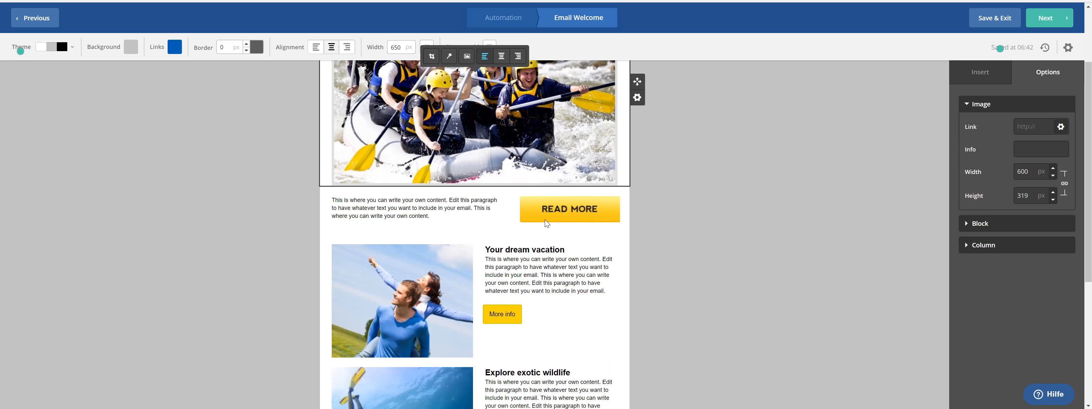
pyautogui.click(557, 209)
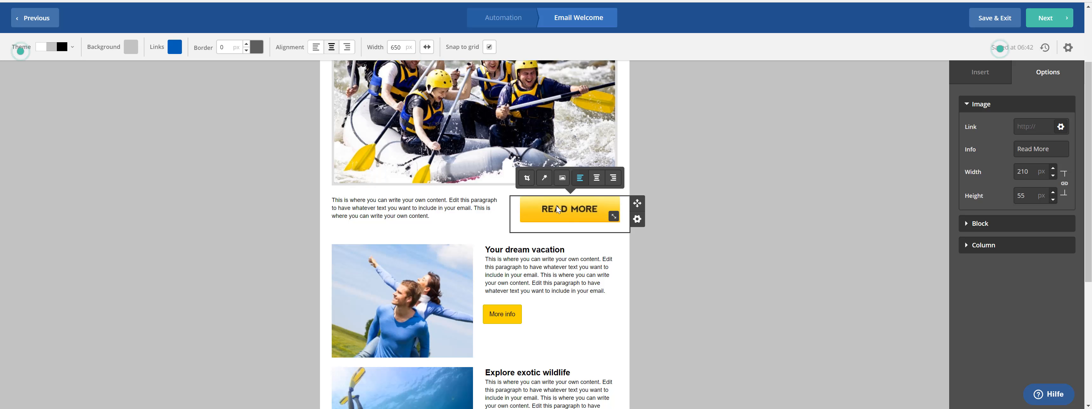
pyautogui.click(1061, 130)
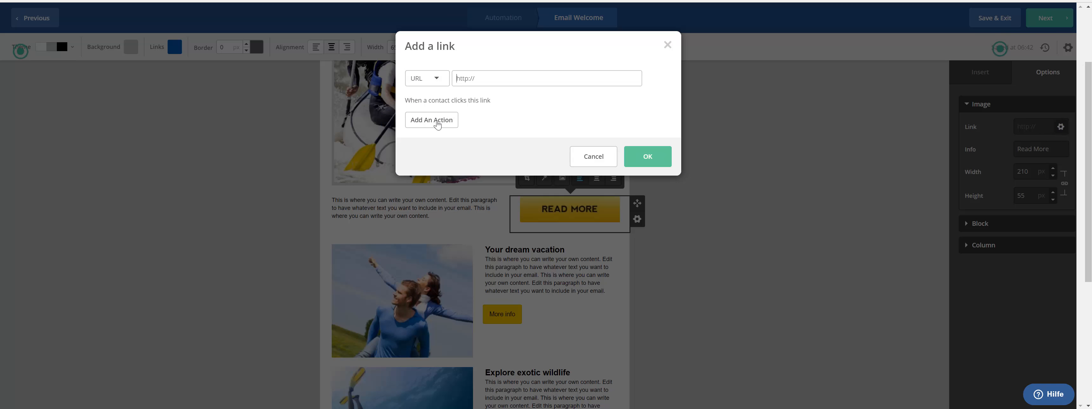
pyautogui.click(594, 156)
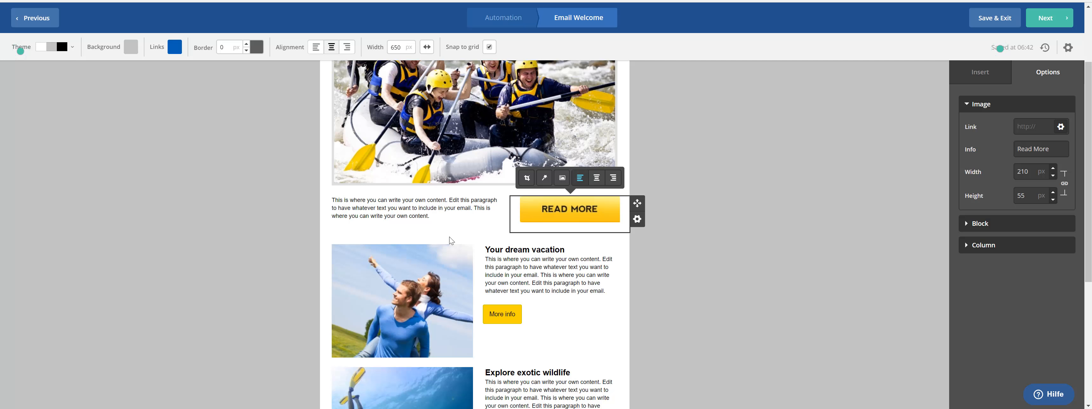
pyautogui.scroll(-2, 418, 244)
pyautogui.click(382, 225)
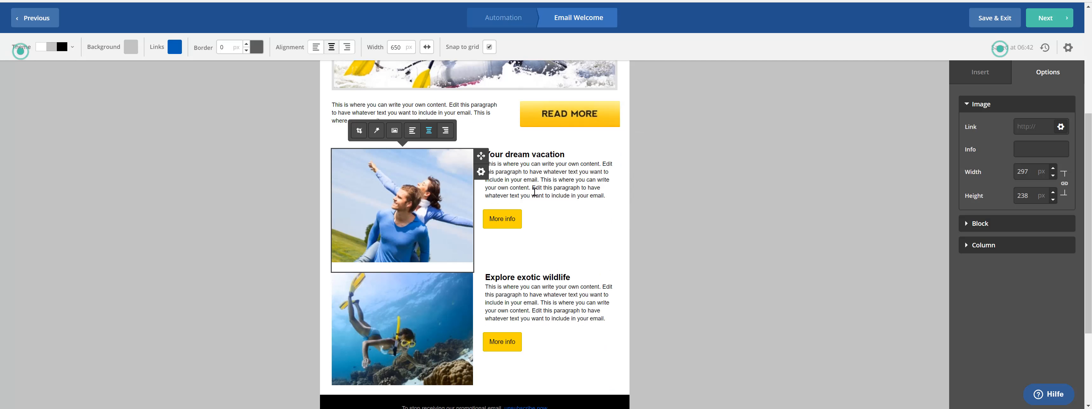
# Step: Inspect the footer and select its %SENDER-INFO% placeholder beneath the unsubscribe line
pyautogui.scroll(-3, 503, 256)
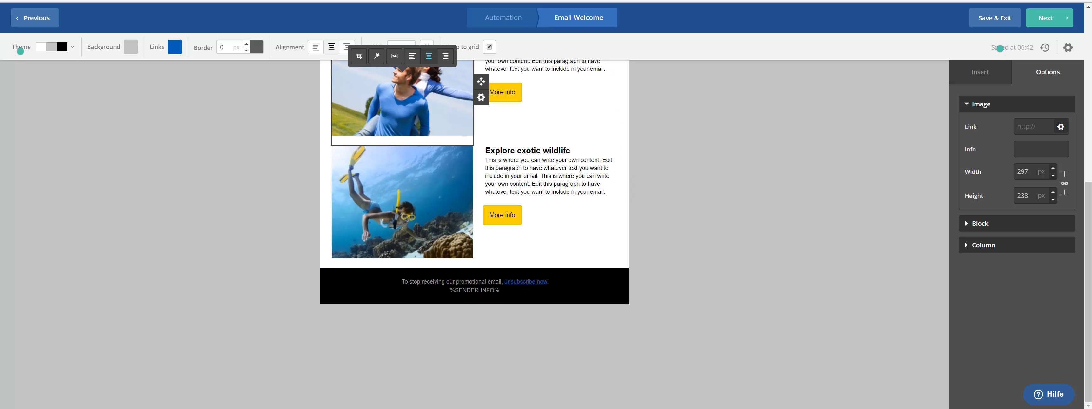
pyautogui.scroll(3, 549, 286)
pyautogui.scroll(4, 637, 282)
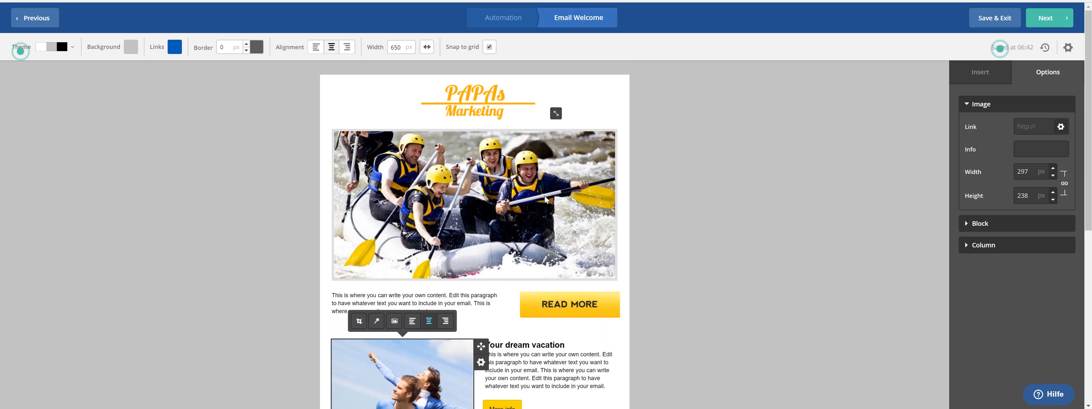
pyautogui.scroll(-7, 640, 260)
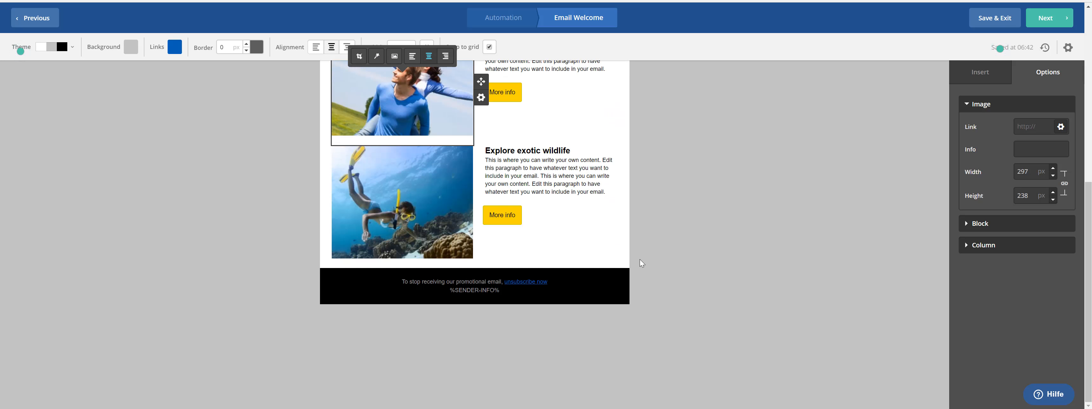
pyautogui.scroll(2, 640, 260)
pyautogui.scroll(-2, 612, 276)
pyautogui.moveTo(450, 290); pyautogui.dragTo(499, 290)
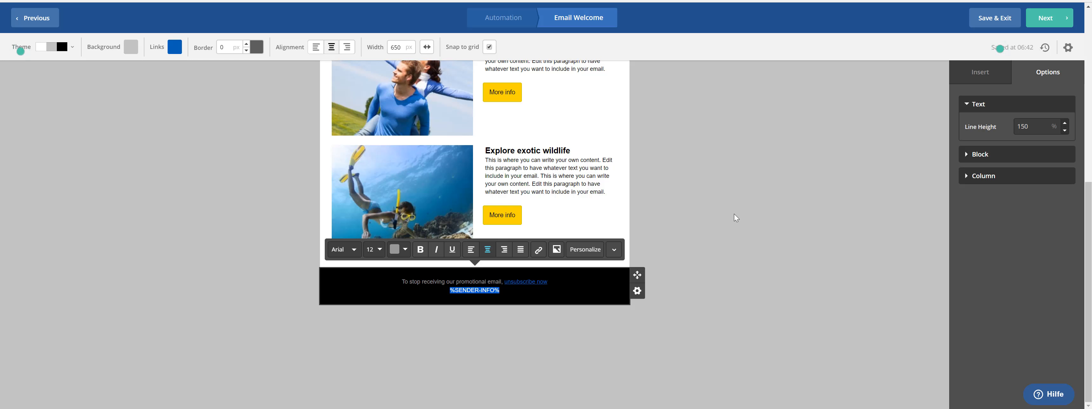
pyautogui.click(676, 244)
pyautogui.scroll(5, 676, 244)
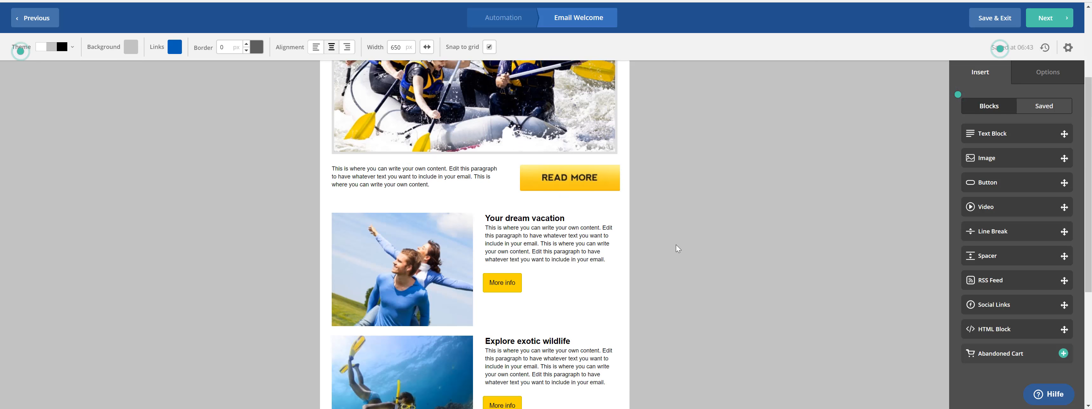
pyautogui.scroll(3, 676, 245)
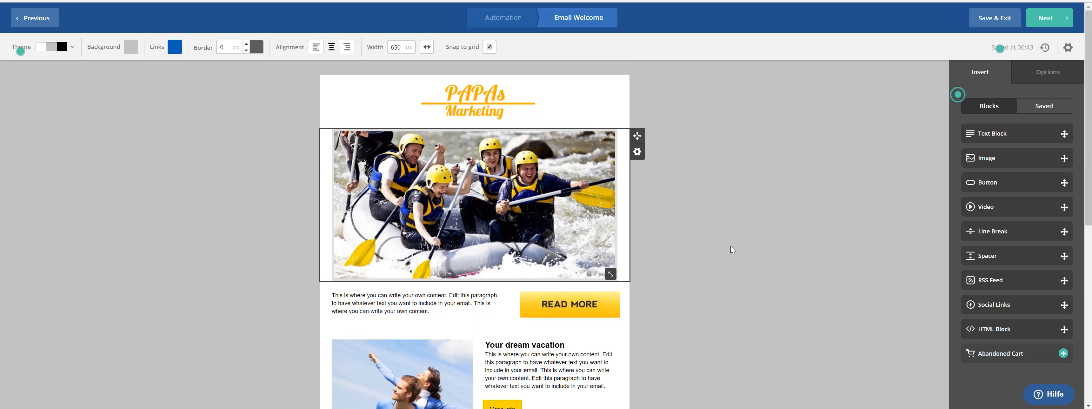
pyautogui.scroll(-3, 988, 180)
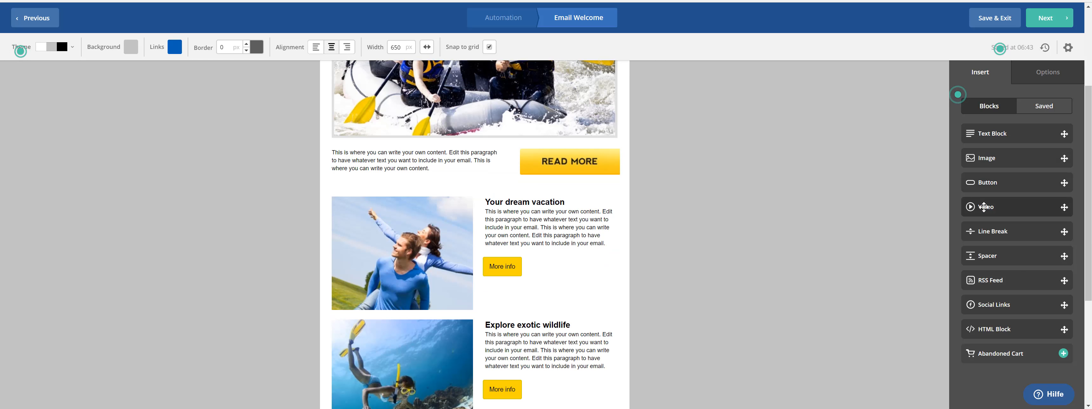
pyautogui.scroll(-1, 983, 221)
pyautogui.scroll(-2, 982, 275)
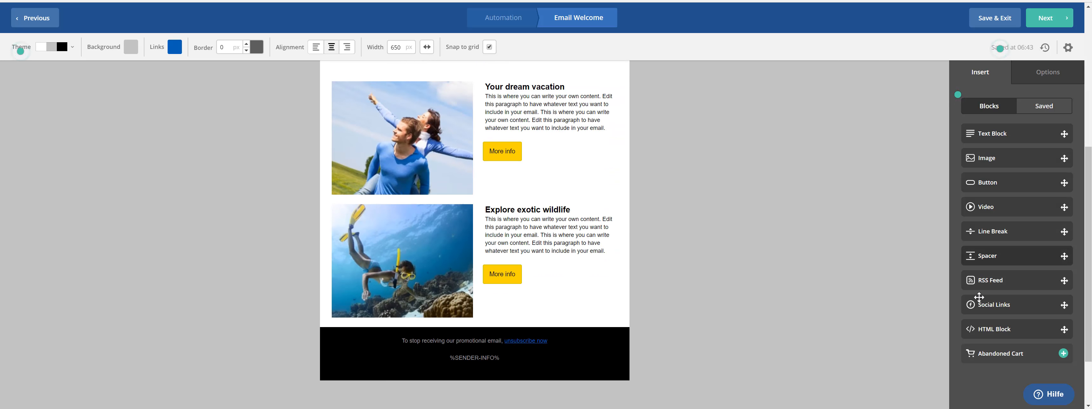
pyautogui.scroll(6, 758, 239)
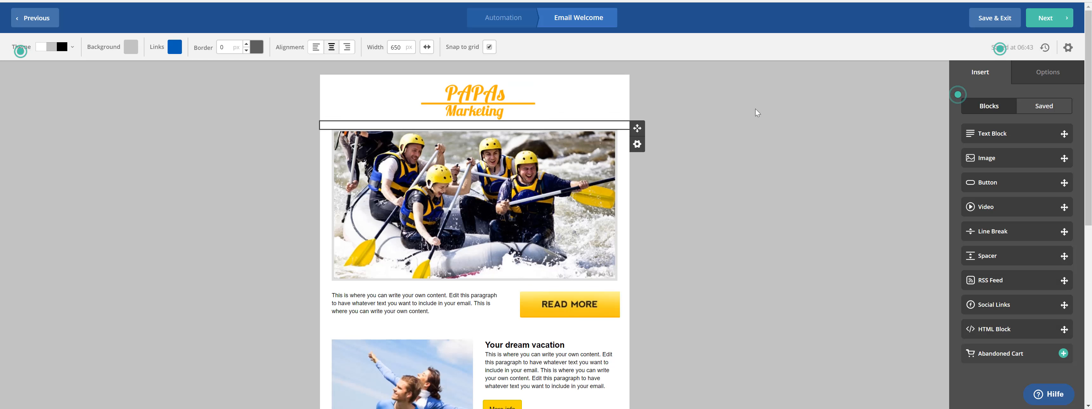
pyautogui.click(1039, 76)
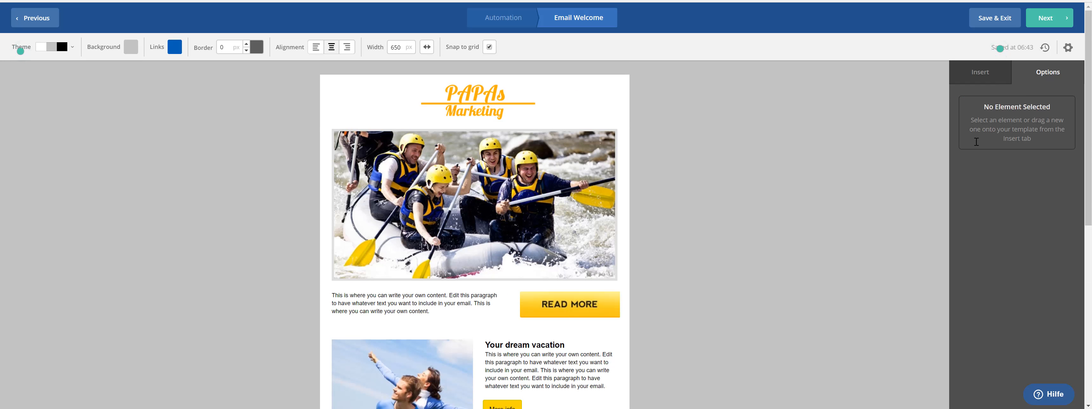
pyautogui.click(975, 79)
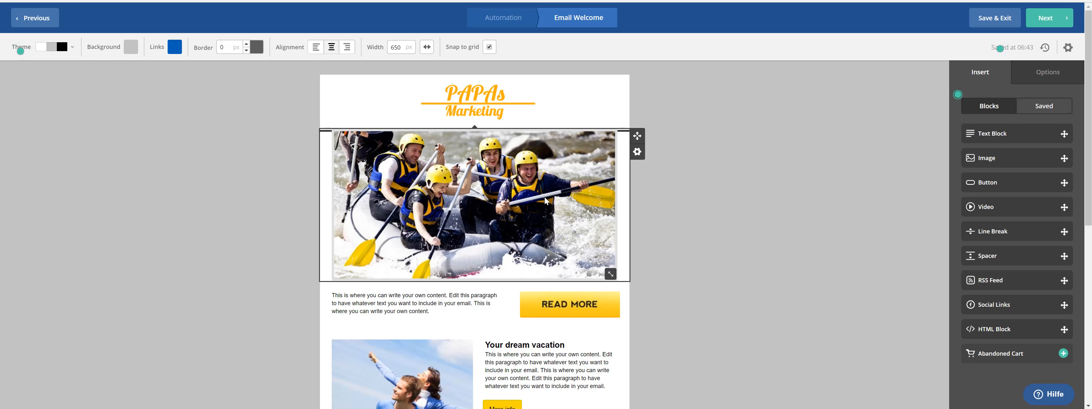
pyautogui.scroll(-4, 542, 208)
pyautogui.scroll(-2, 537, 221)
pyautogui.scroll(6, 696, 212)
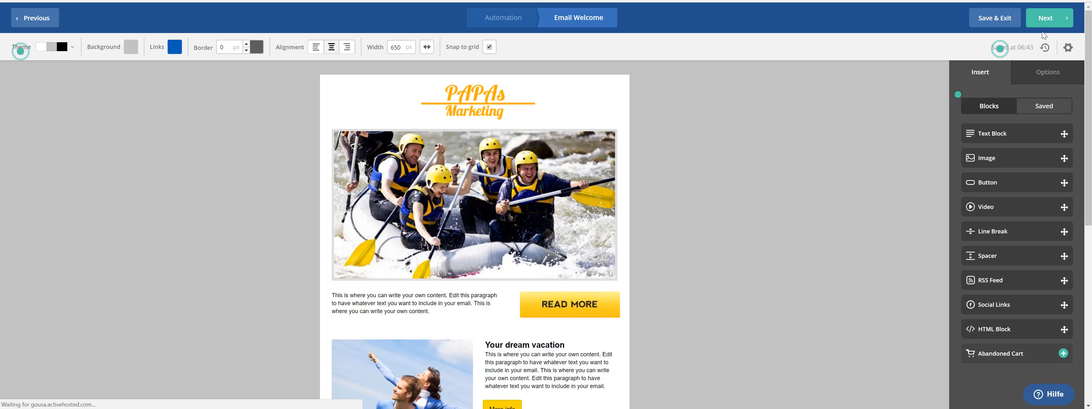
# Step: Open the Campaign Summary and copy the Welcome email's subject line
pyautogui.click(1046, 18)
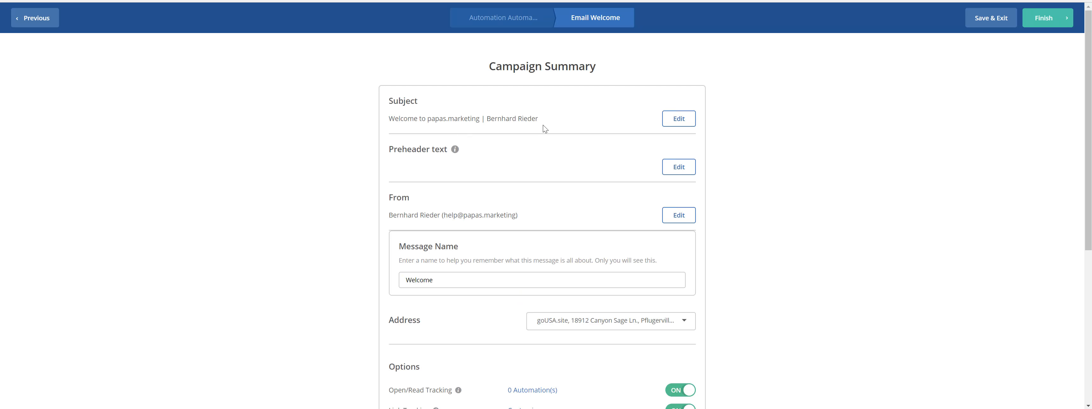
pyautogui.moveTo(454, 151)
pyautogui.moveTo(389, 119); pyautogui.dragTo(544, 120)
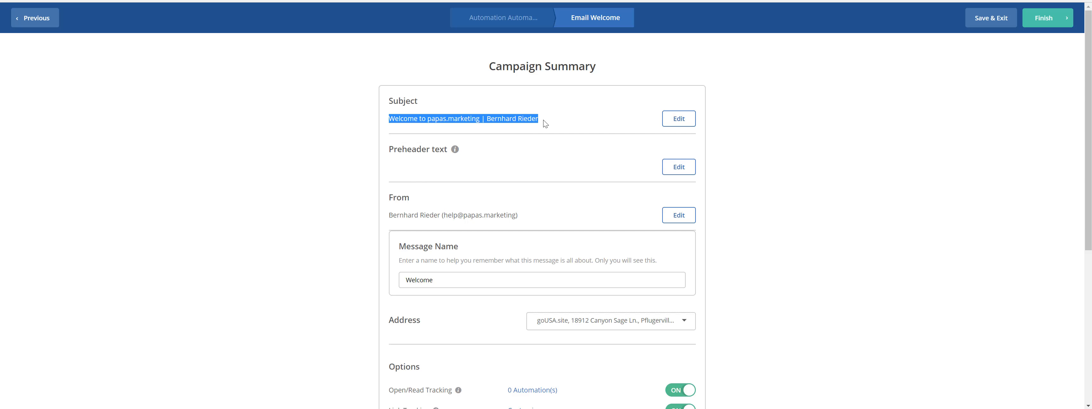
pyautogui.rightClick(506, 120)
pyautogui.click(522, 127)
# Step: Paste the subject line in as the preheader text
pyautogui.click(413, 176)
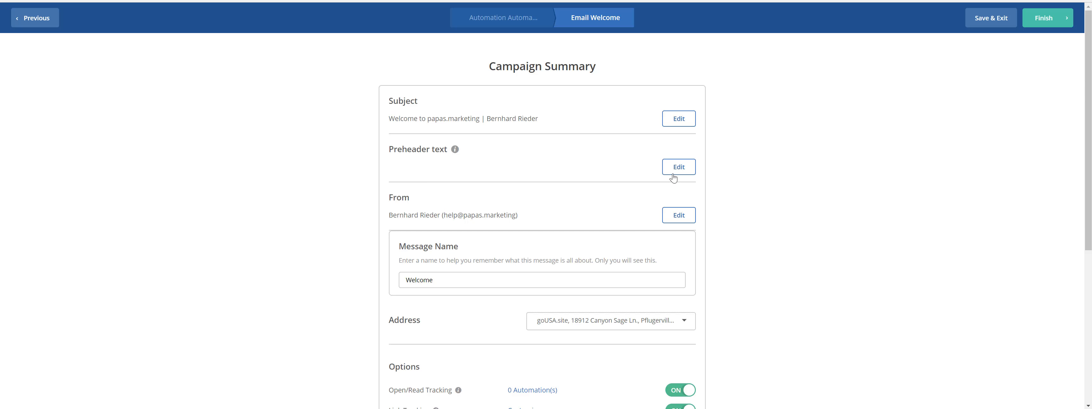
pyautogui.click(671, 171)
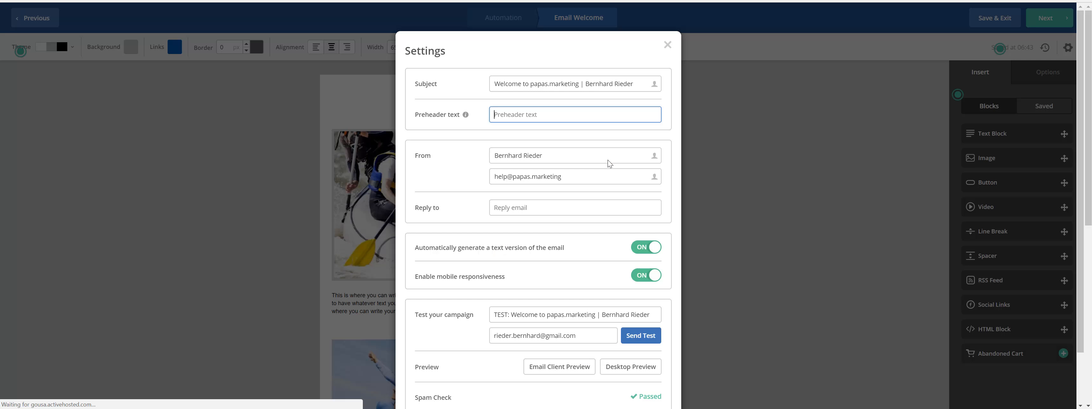
pyautogui.hotkey('ctrl', 'v')
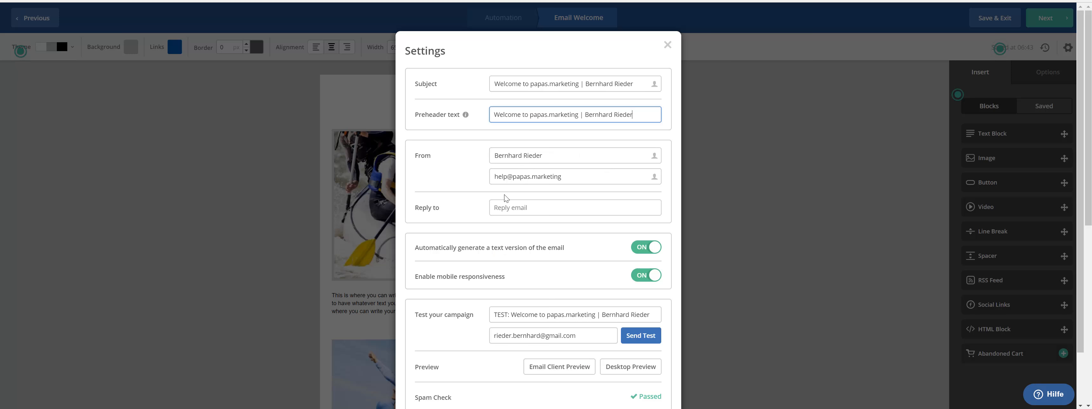
# Step: Copy the sender address into the Reply to field and close Settings
pyautogui.click(512, 176)
pyautogui.tripleClick(512, 176)
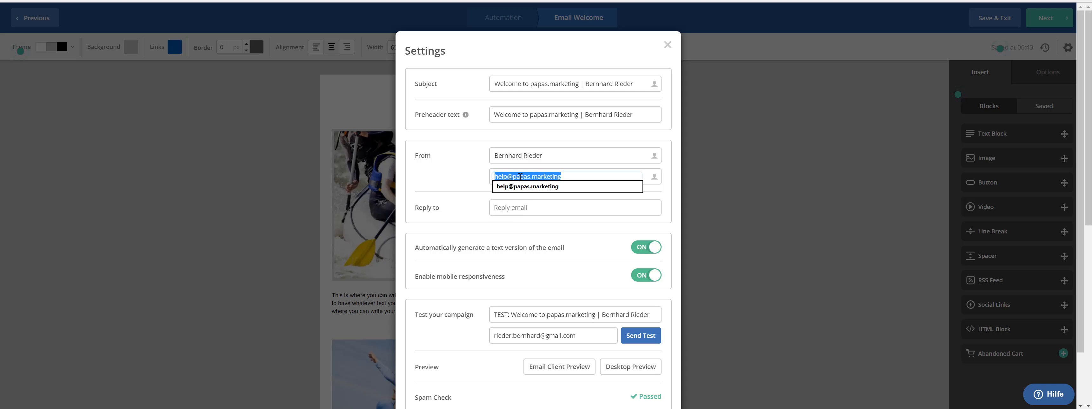
pyautogui.rightClick(514, 176)
pyautogui.click(530, 210)
pyautogui.click(503, 210)
pyautogui.hotkey('ctrl', 'v')
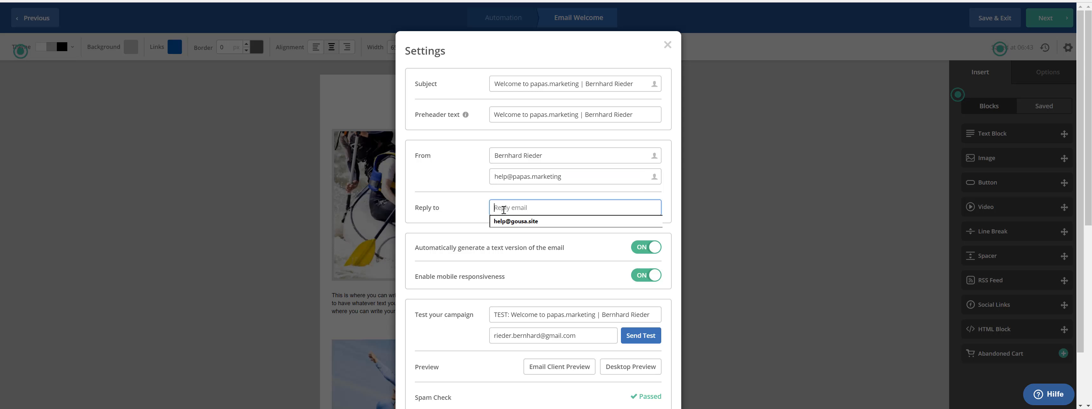
pyautogui.click(766, 205)
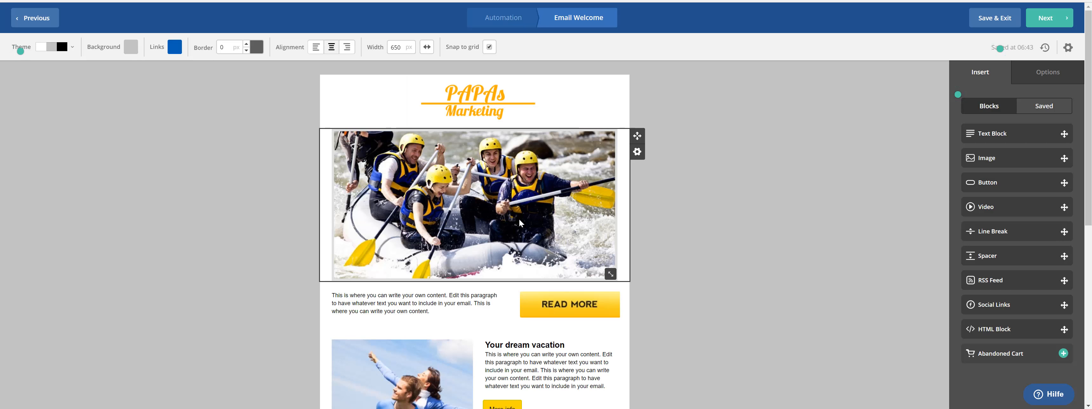
# Step: Reopen the email settings to verify preheader and reply-to, then close them
pyautogui.click(1068, 50)
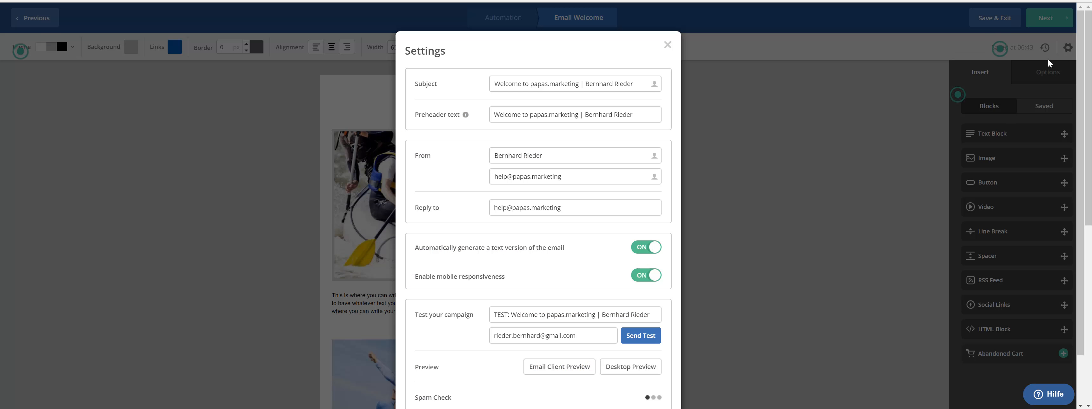
pyautogui.click(668, 45)
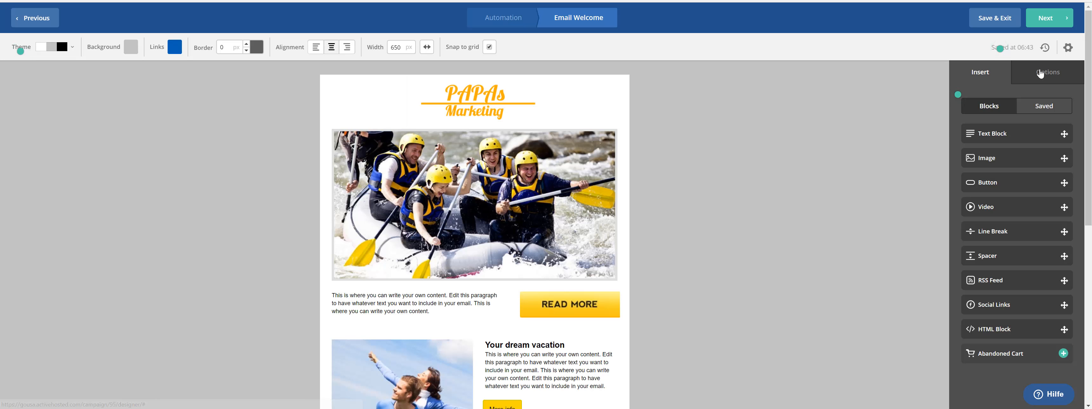
pyautogui.click(1069, 48)
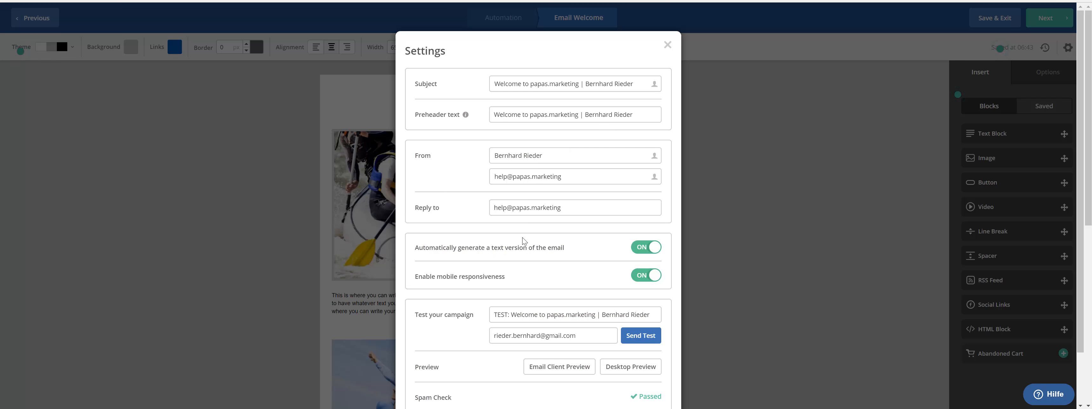
pyautogui.scroll(-2, 532, 249)
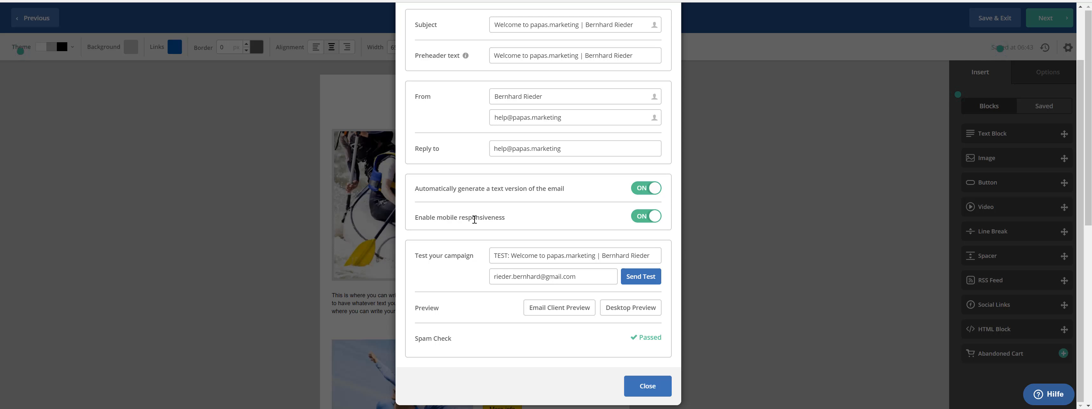
pyautogui.scroll(2, 566, 185)
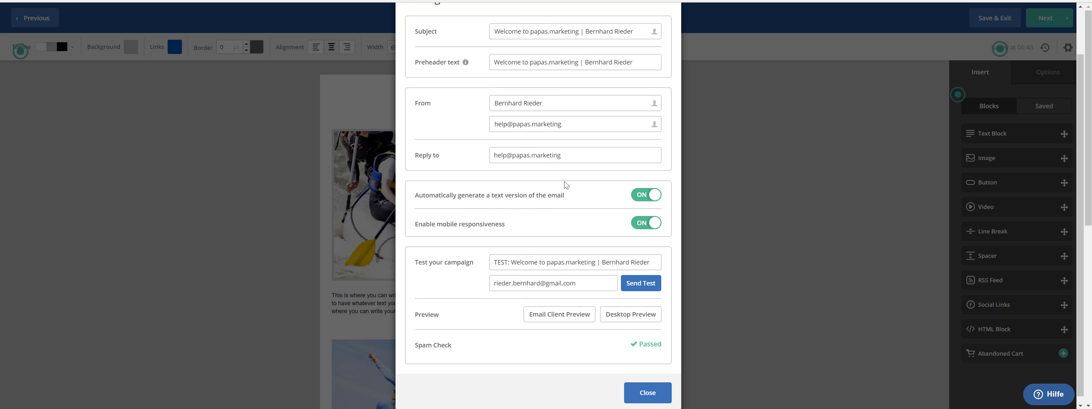
pyautogui.scroll(-2, 566, 185)
pyautogui.click(645, 389)
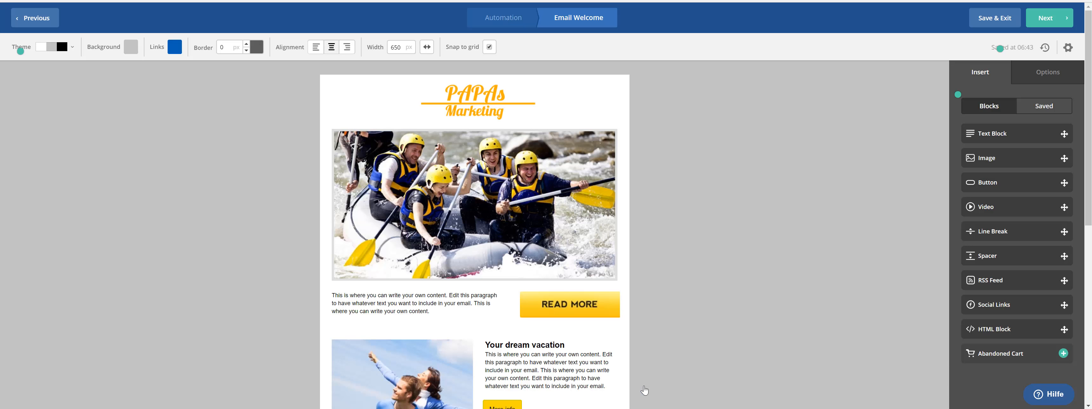
# Step: Return to the Campaign Summary and review Options, Preview and the Passed spam check
pyautogui.click(1050, 18)
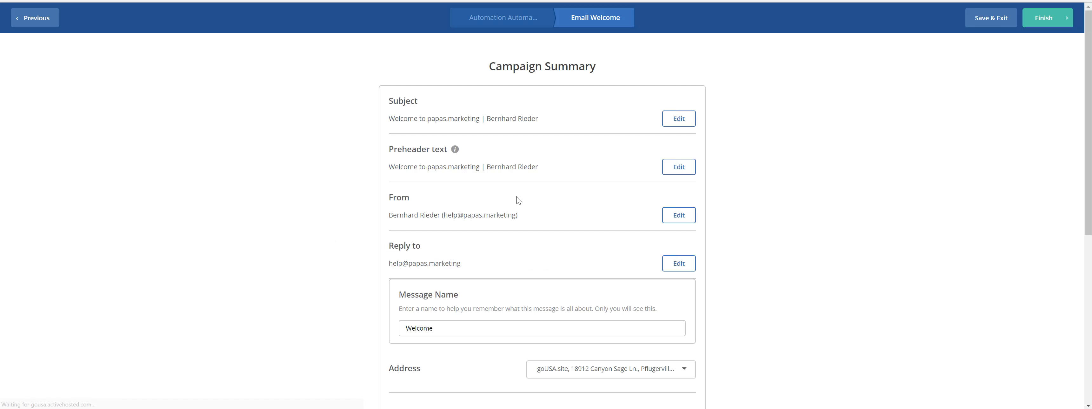
pyautogui.scroll(-3, 519, 198)
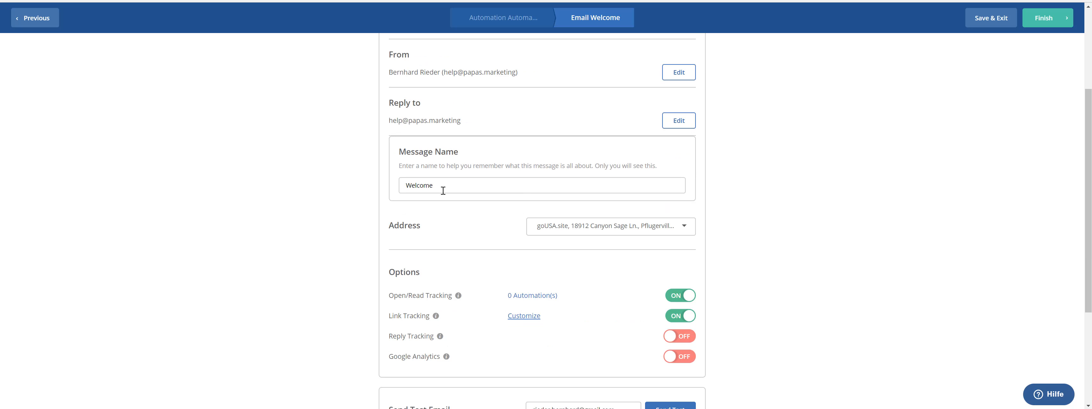
pyautogui.scroll(-3, 626, 225)
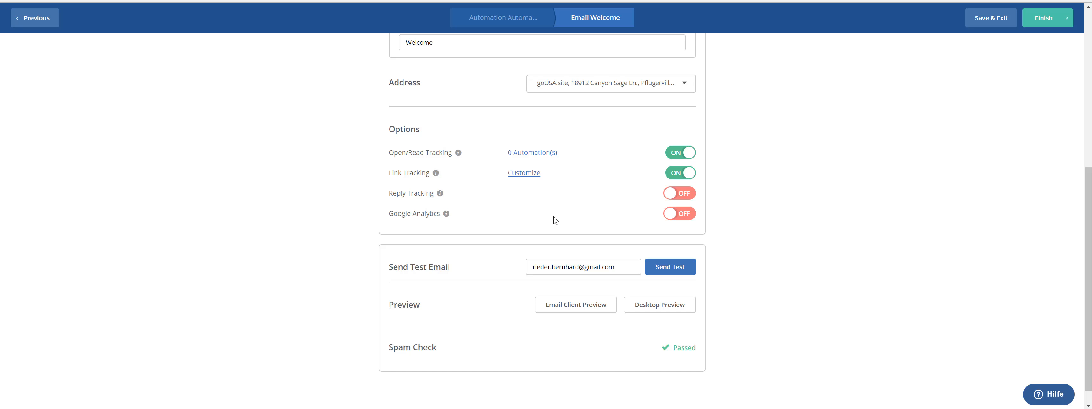
pyautogui.scroll(-1, 434, 259)
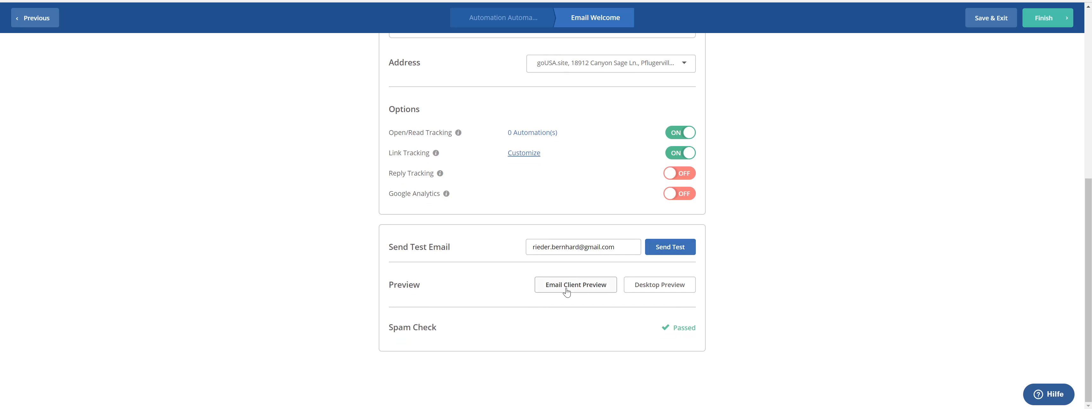
pyautogui.scroll(7, 821, 231)
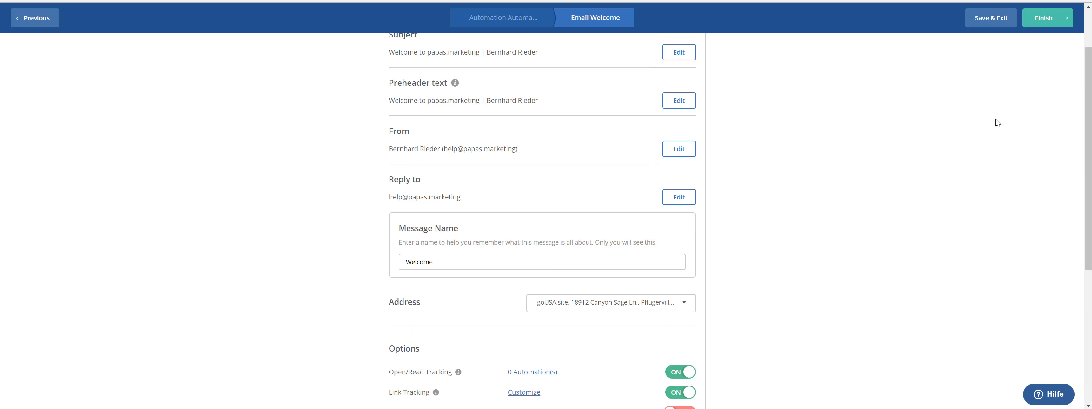
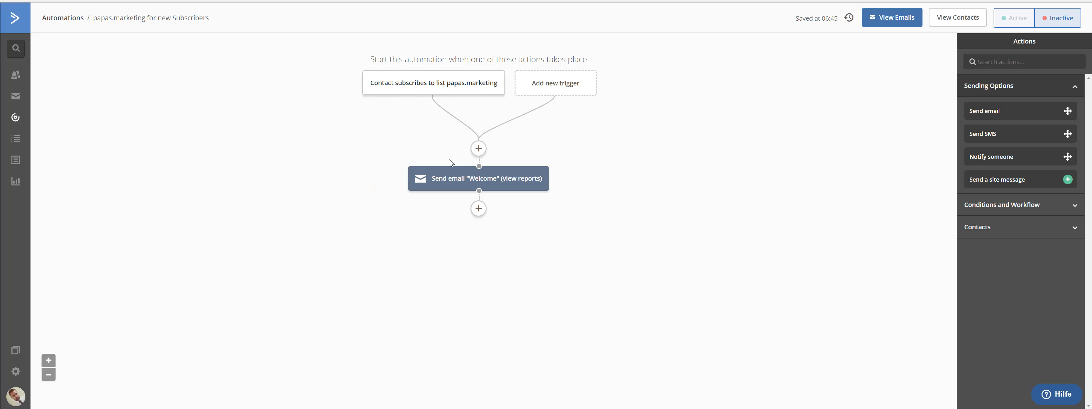
pyautogui.moveTo(466, 183)
pyautogui.click(479, 209)
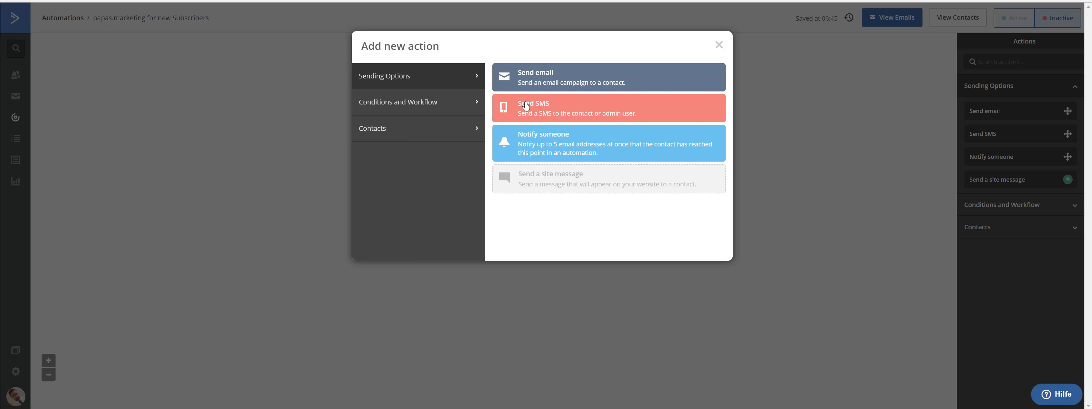
pyautogui.click(618, 114)
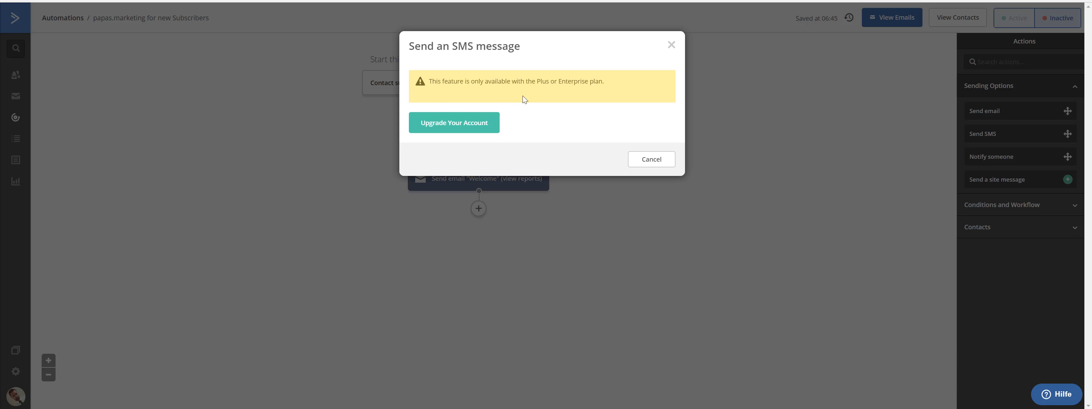
pyautogui.click(672, 45)
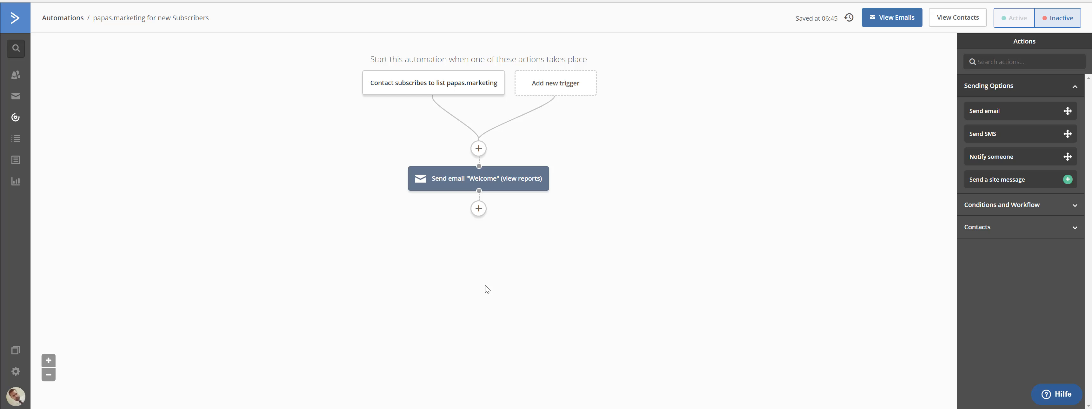
pyautogui.click(479, 208)
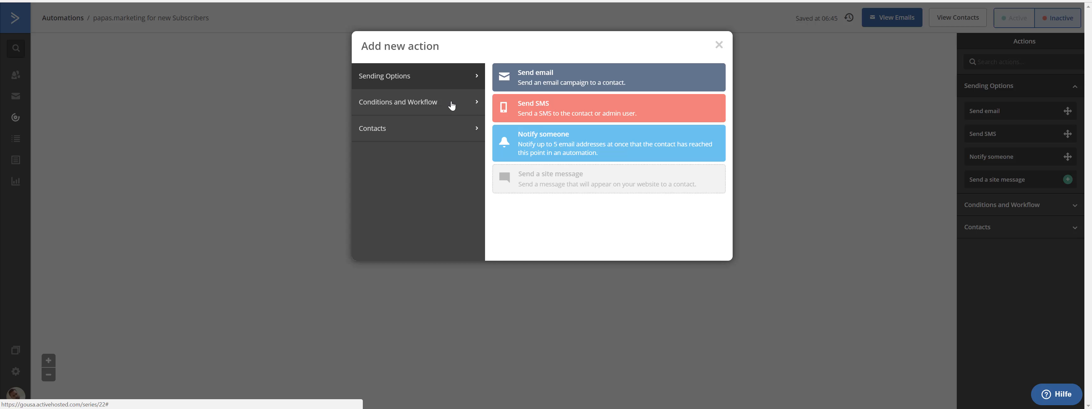
pyautogui.click(421, 109)
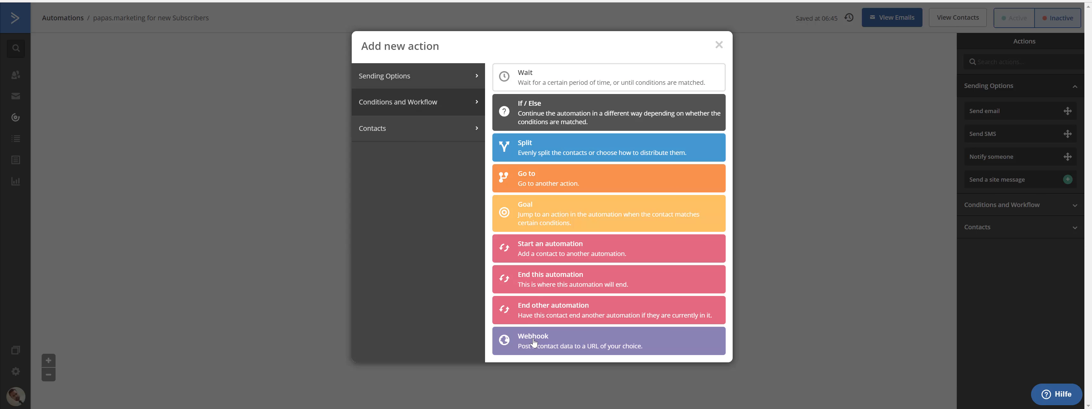
pyautogui.click(545, 344)
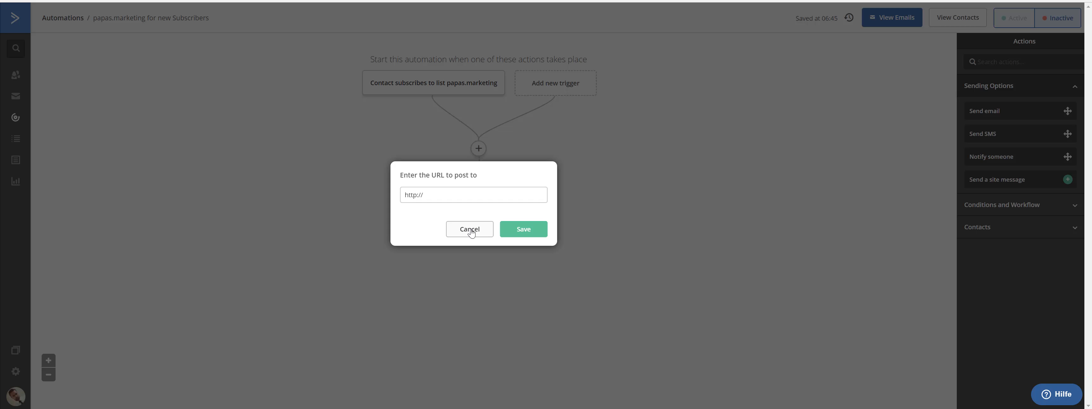
pyautogui.click(471, 232)
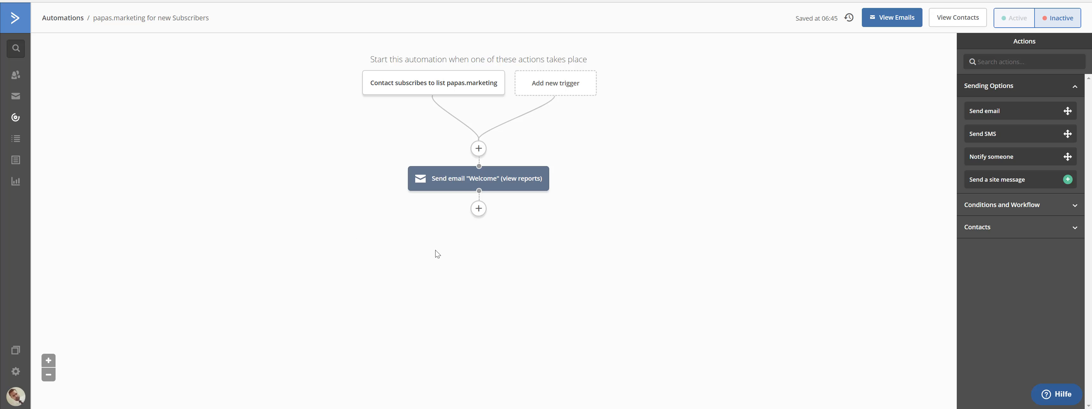
# Step: Insert a 'Wait for 1 day(s)' step, a specified period, right after the Welcome email
pyautogui.moveTo(457, 187)
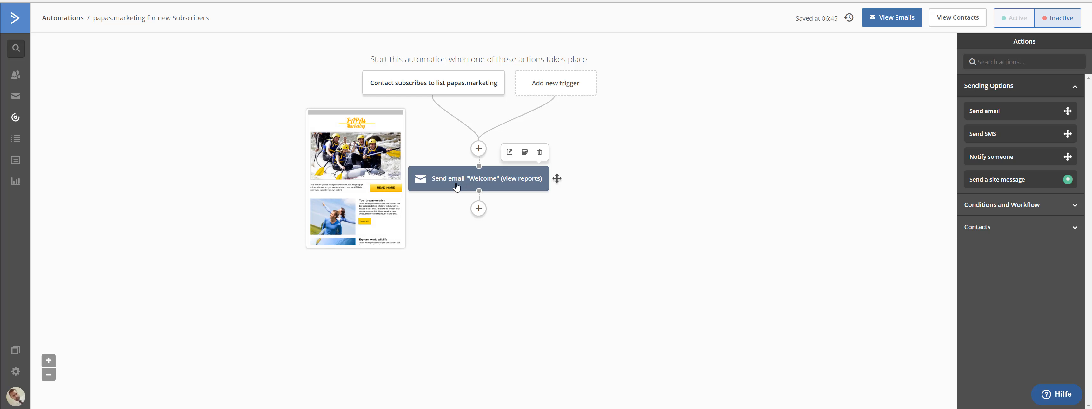
pyautogui.click(479, 210)
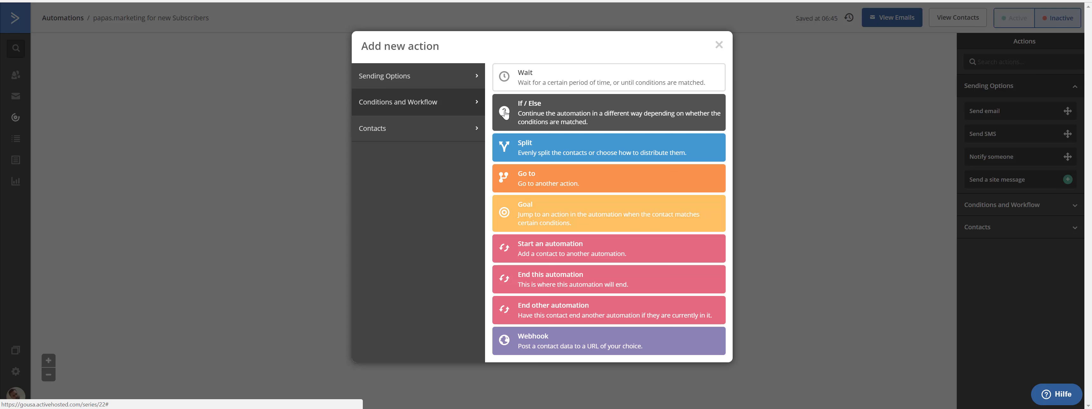
pyautogui.click(530, 83)
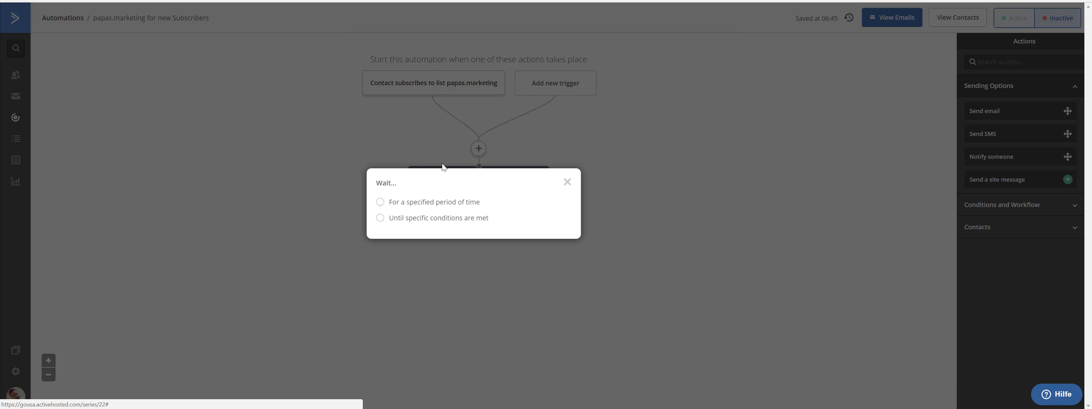
pyautogui.click(381, 203)
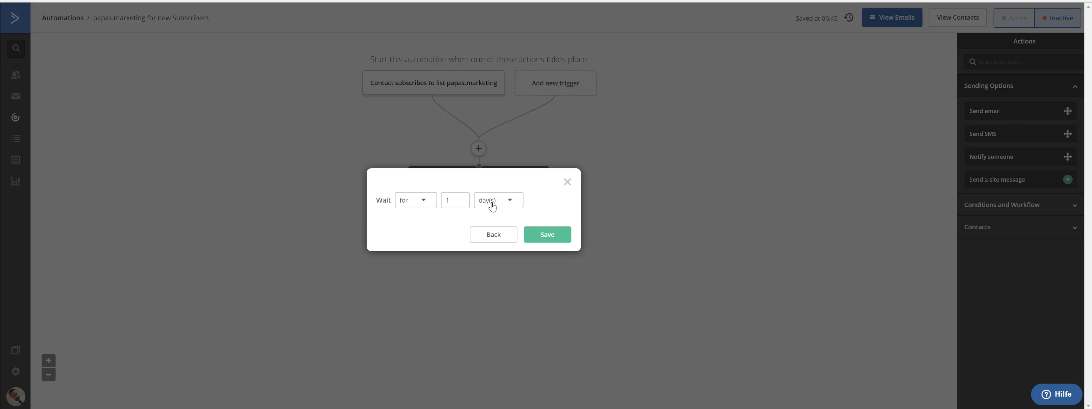
pyautogui.click(538, 240)
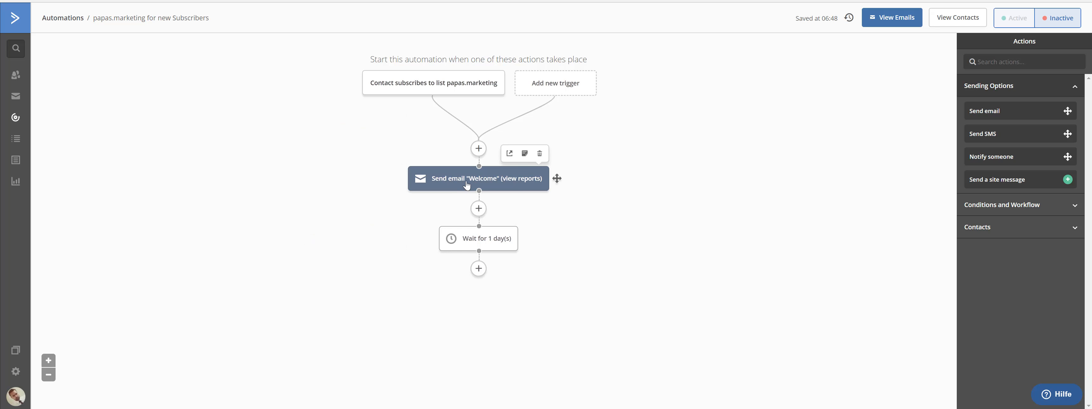
pyautogui.click(479, 268)
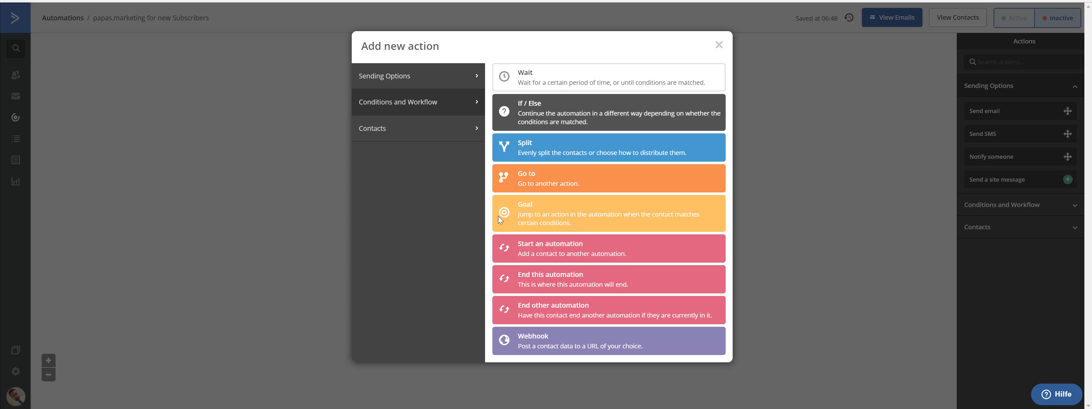
# Step: Add an If/Else condition after the wait: Actions > Has opened > Any campaign or email
pyautogui.click(547, 117)
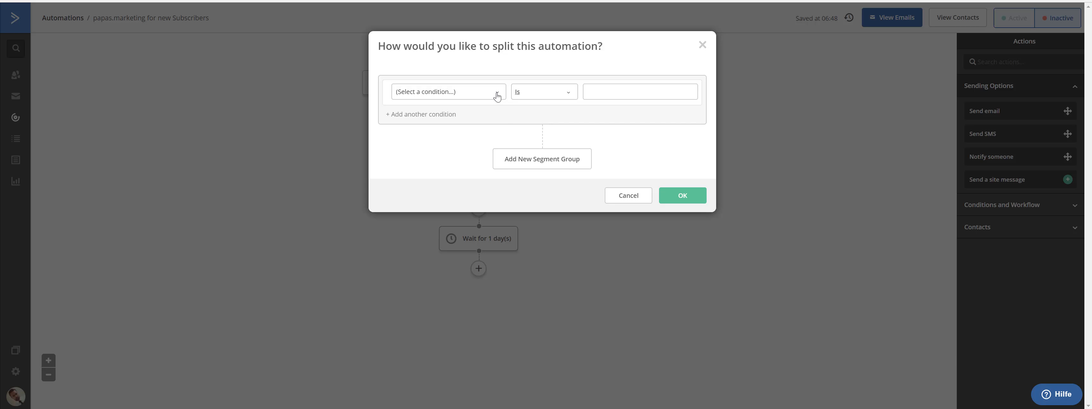
pyautogui.click(493, 93)
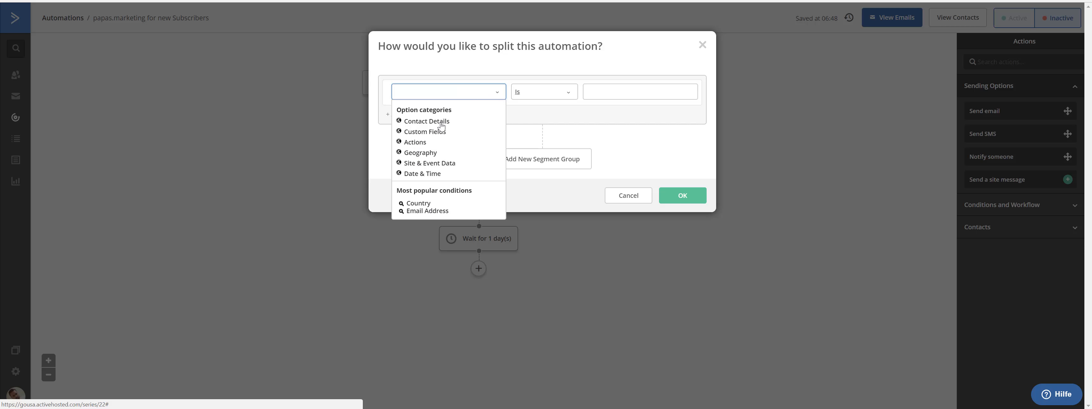
pyautogui.click(417, 143)
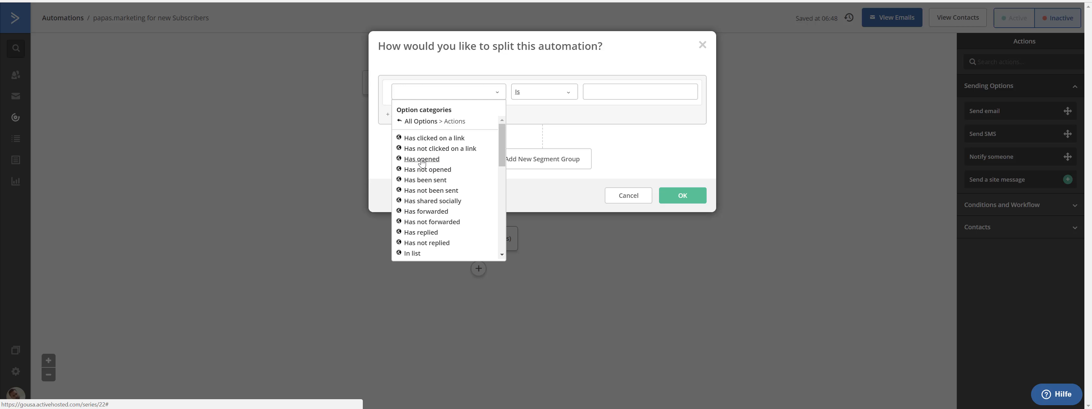
pyautogui.click(422, 159)
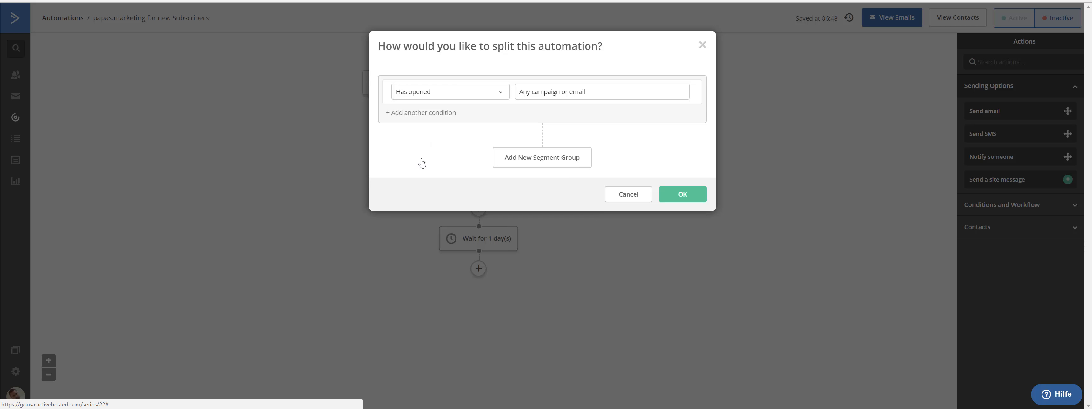
pyautogui.click(576, 93)
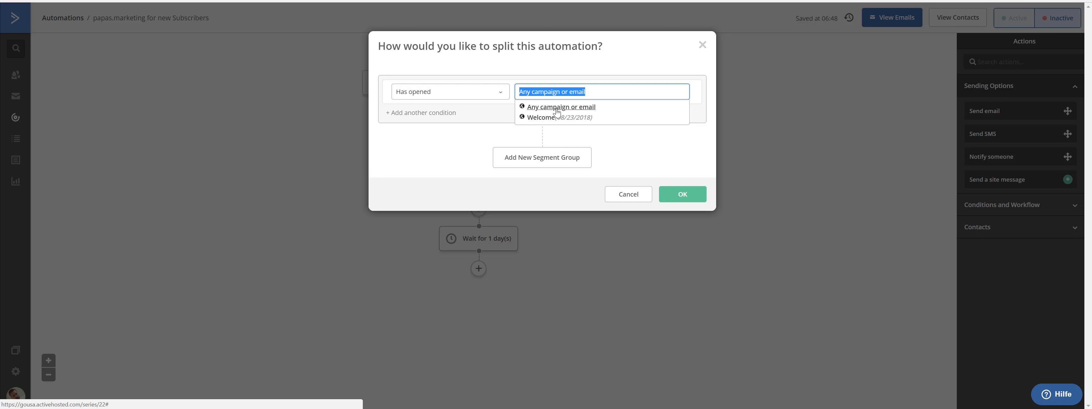
pyautogui.click(556, 112)
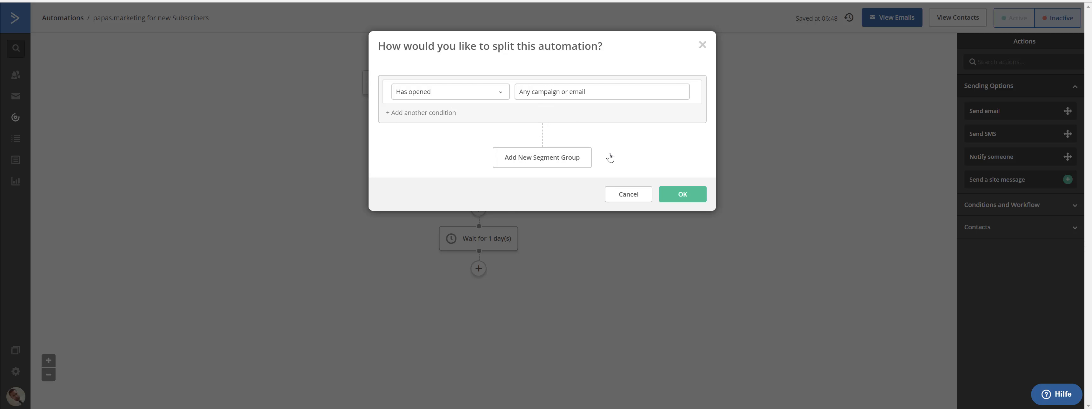
pyautogui.click(679, 196)
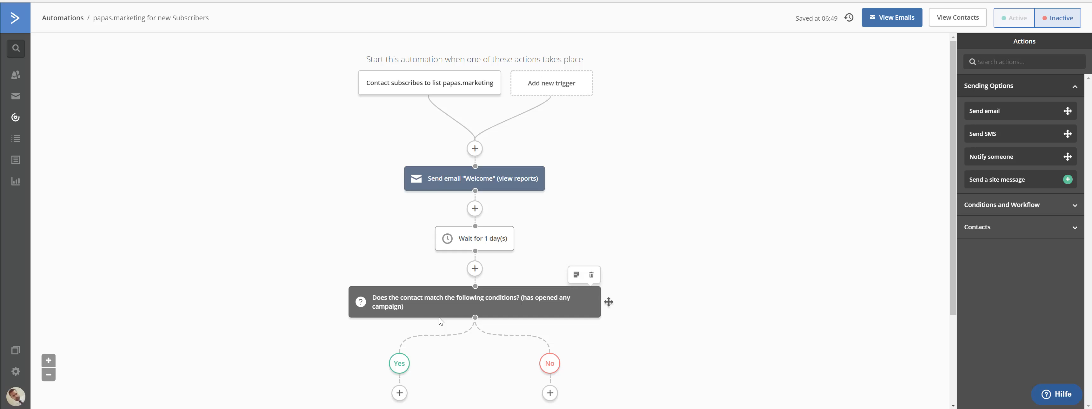
pyautogui.scroll(-3, 342, 223)
# Step: Change the condition's campaign from 'Any campaign or email' to 'Welcome'
pyautogui.moveTo(391, 186)
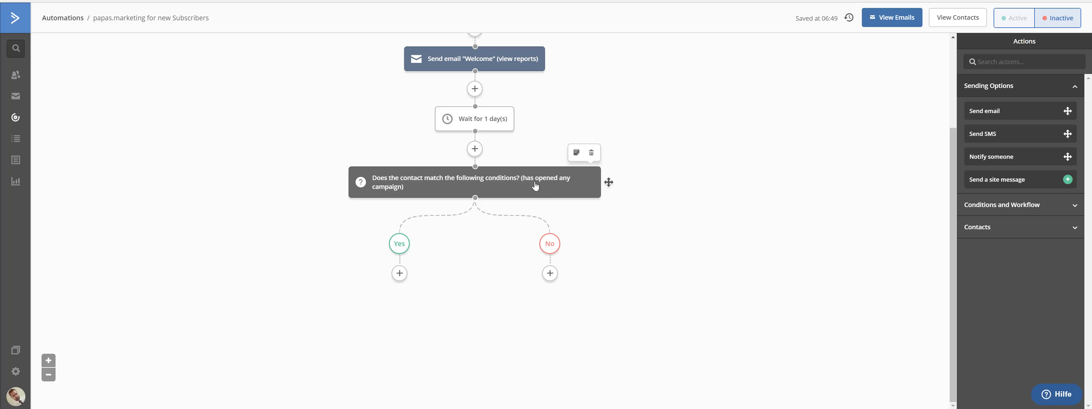
pyautogui.moveTo(453, 128)
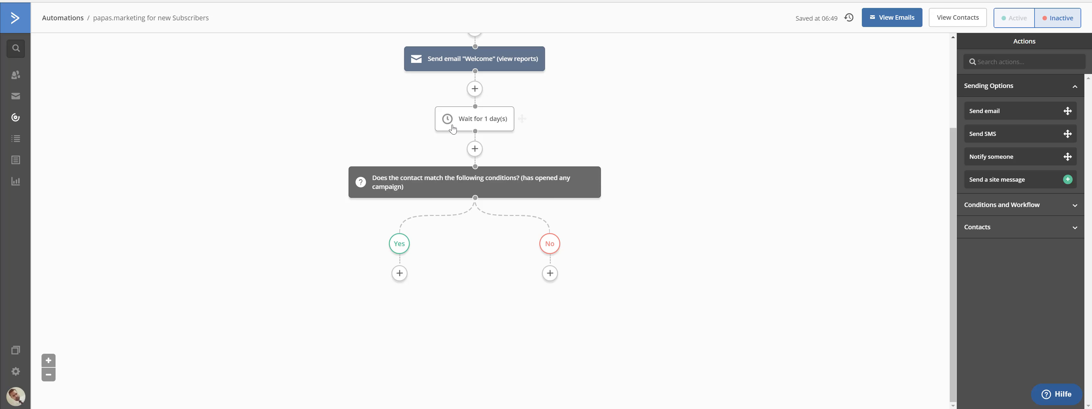
pyautogui.click(460, 181)
pyautogui.click(574, 94)
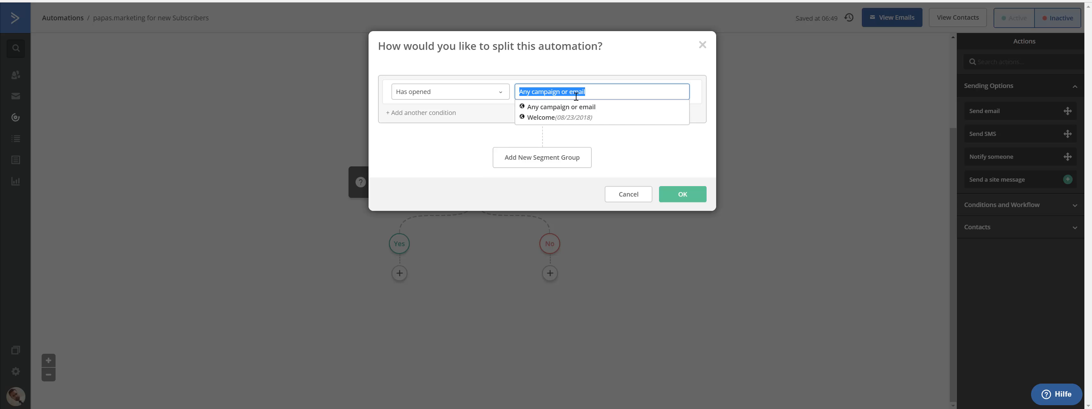
pyautogui.click(544, 123)
pyautogui.click(683, 194)
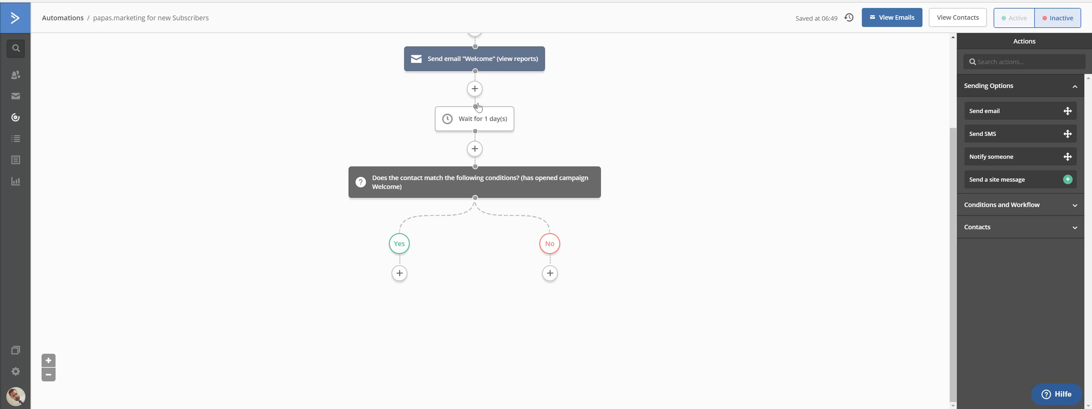
pyautogui.scroll(1, 493, 80)
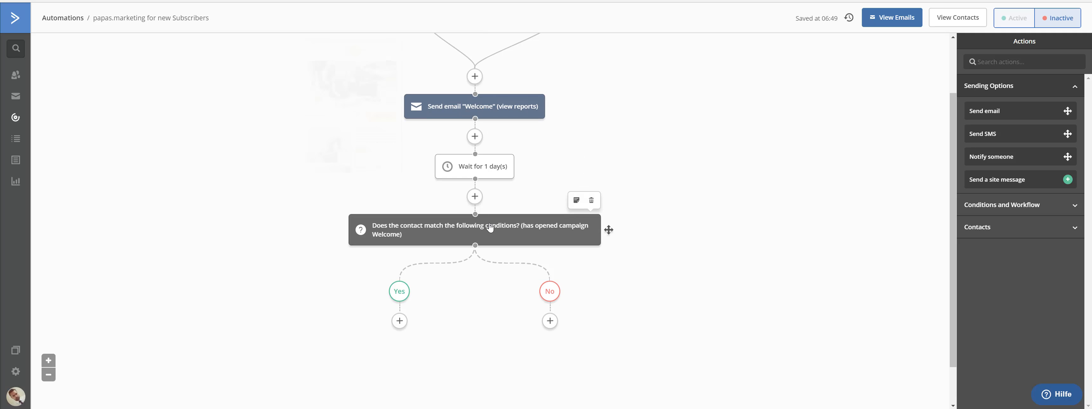
pyautogui.scroll(2, 484, 125)
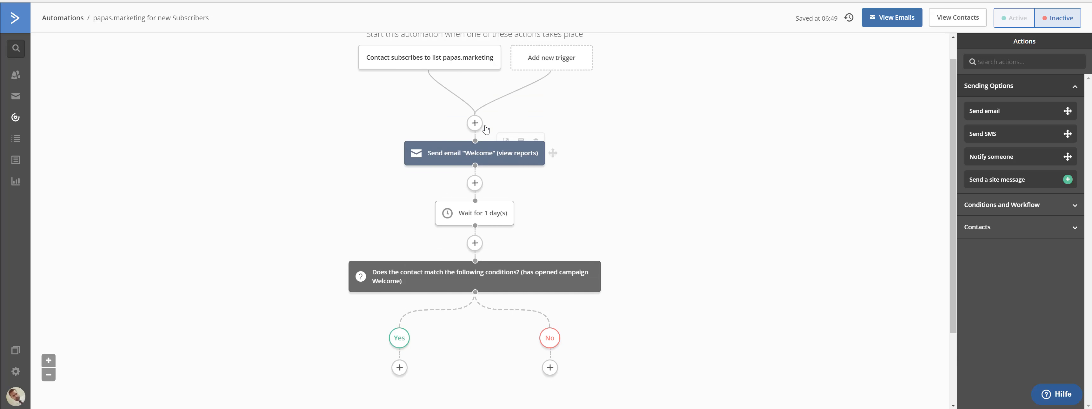
pyautogui.scroll(-1, 486, 148)
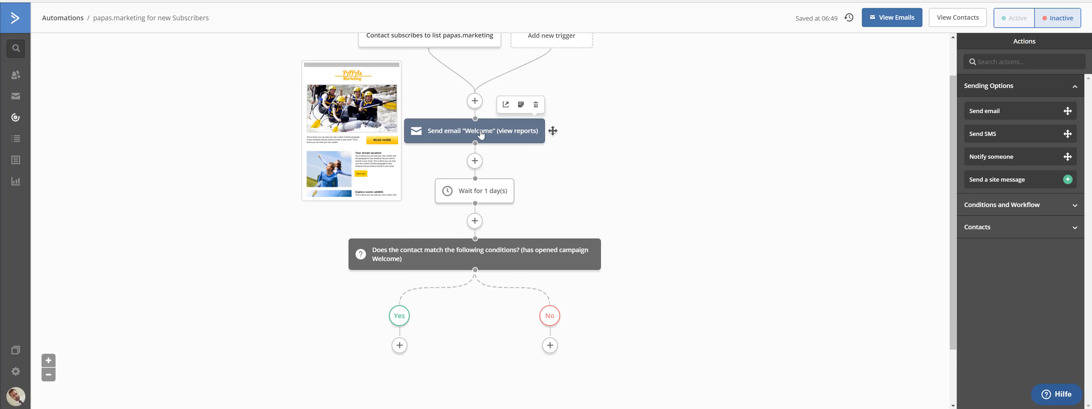
pyautogui.scroll(-1, 470, 136)
pyautogui.scroll(2, 474, 136)
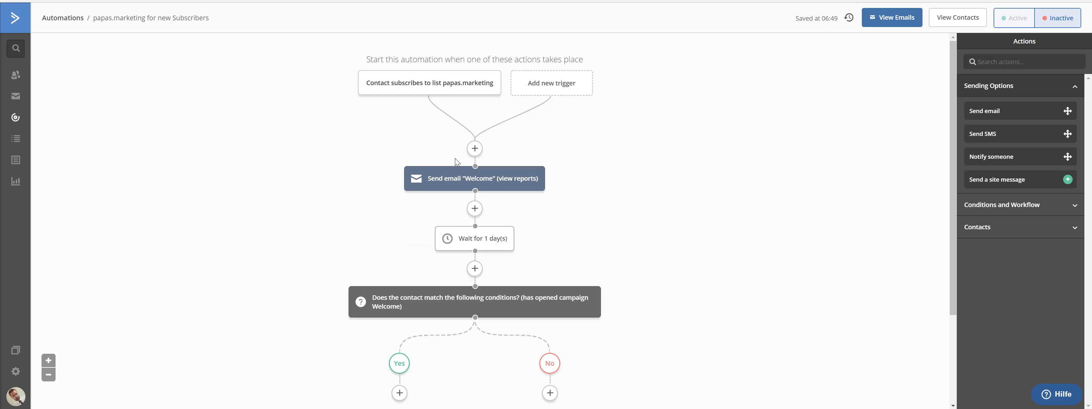
pyautogui.scroll(-2, 457, 161)
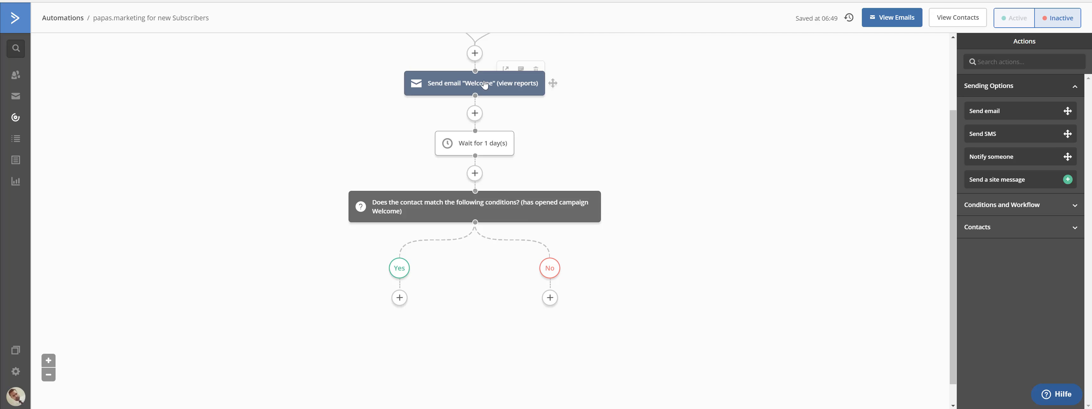
pyautogui.click(400, 297)
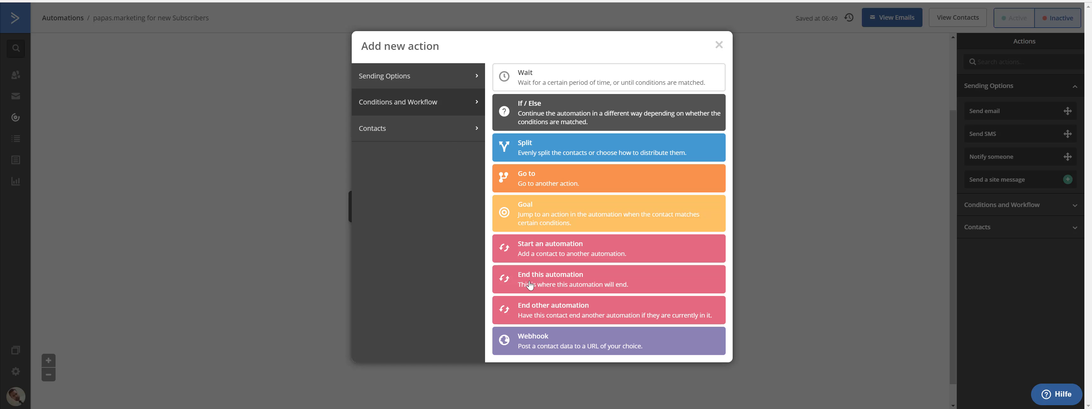
pyautogui.click(720, 45)
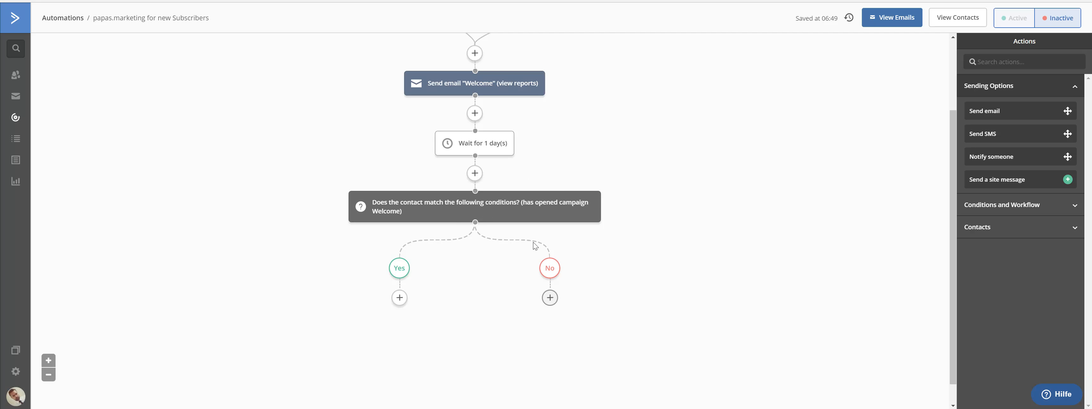
pyautogui.scroll(-1, 560, 215)
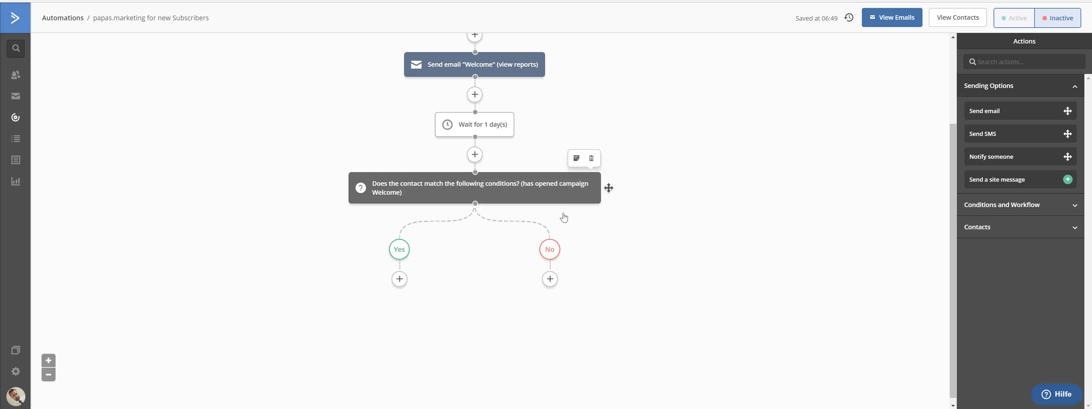
pyautogui.click(550, 273)
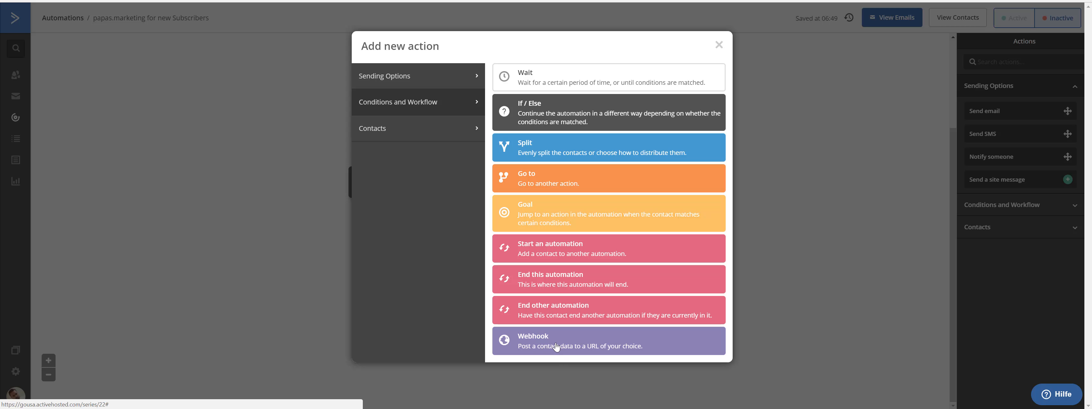
pyautogui.click(557, 345)
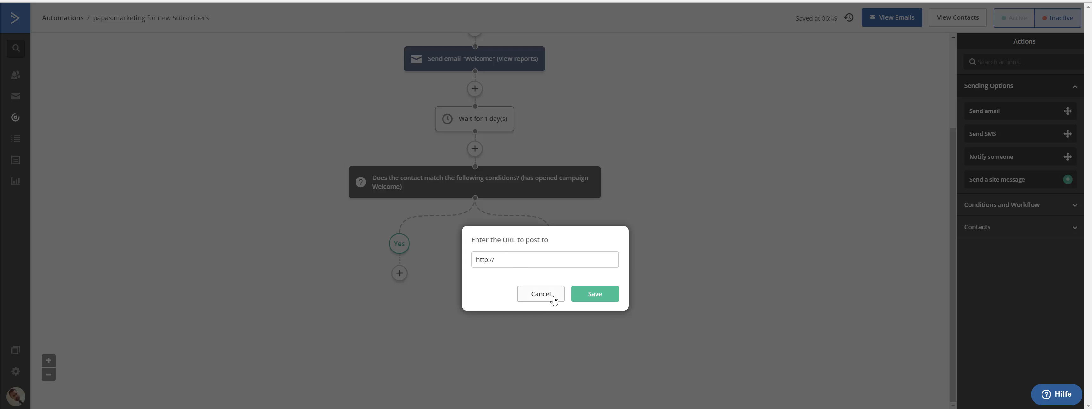
pyautogui.click(508, 259)
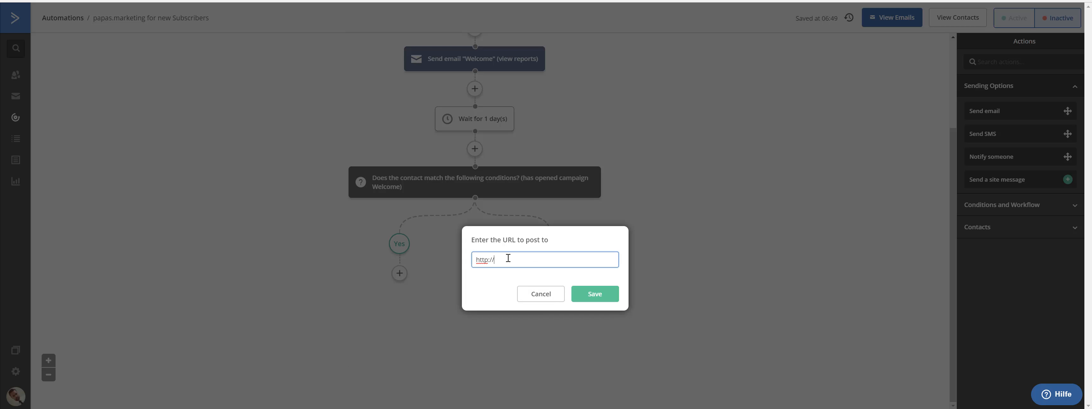
pyautogui.write('hoo')
pyautogui.press('BackSpace')
pyautogui.press('BackSpace')
pyautogui.press('BackSpace')
pyautogui.press('BackSpace')
pyautogui.write('SMS')
pyautogui.click(602, 295)
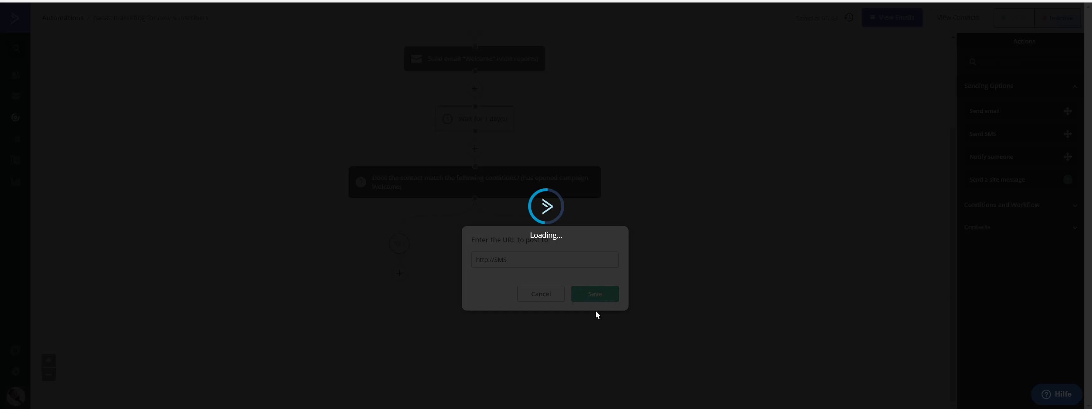
pyautogui.scroll(-2, 480, 251)
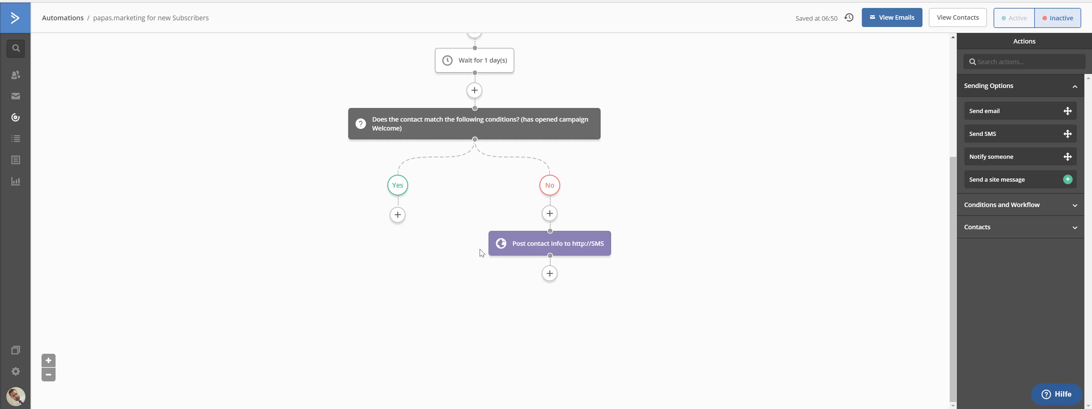
pyautogui.scroll(1, 480, 250)
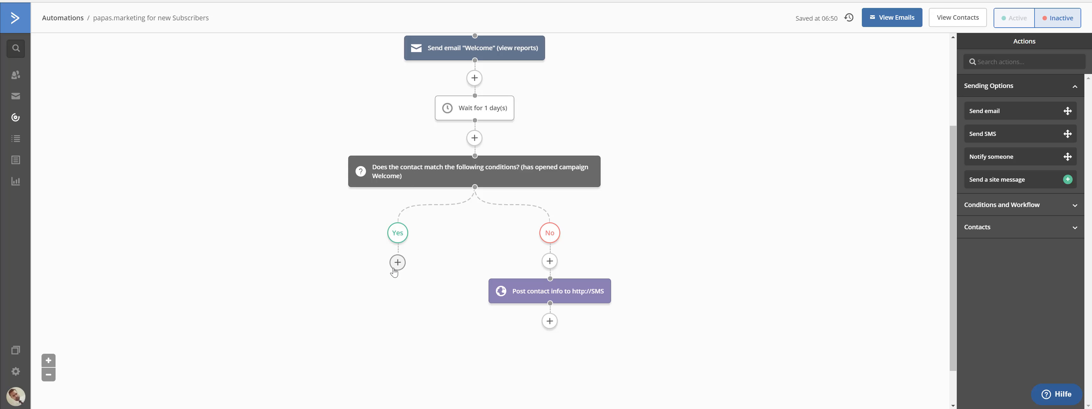
pyautogui.moveTo(553, 300)
pyautogui.scroll(-1, 564, 276)
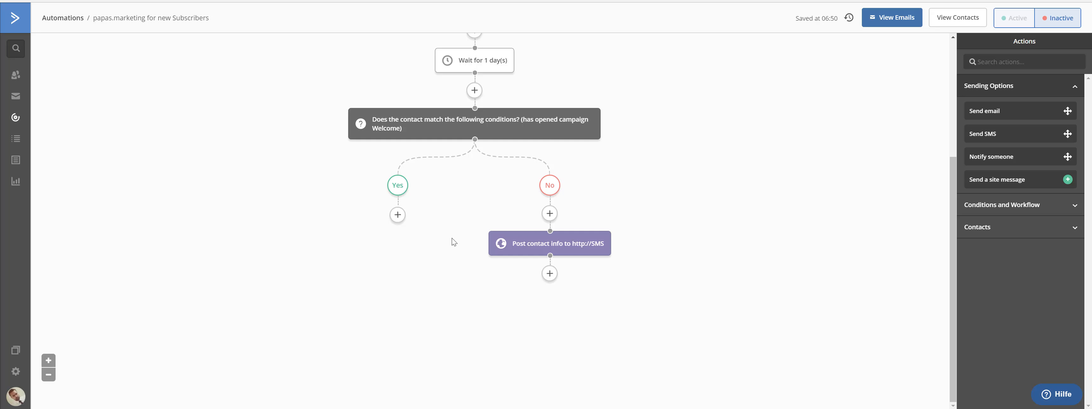
pyautogui.scroll(4, 456, 238)
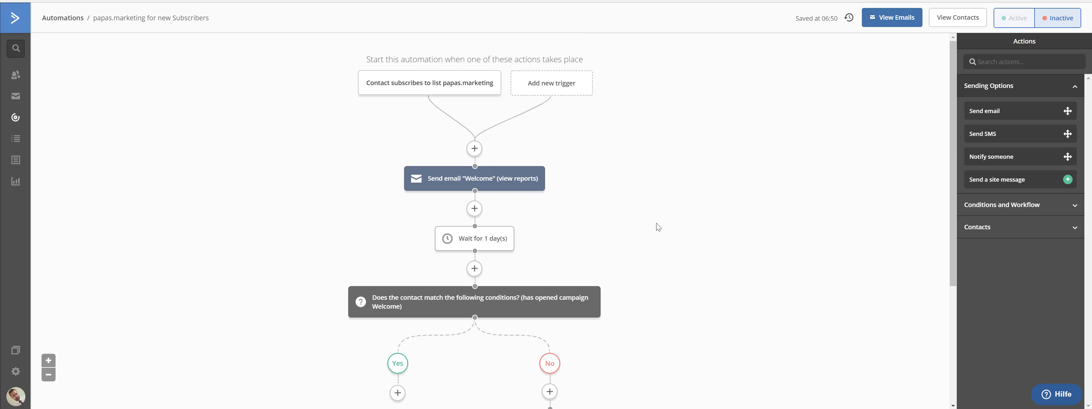
pyautogui.scroll(-1, 656, 223)
pyautogui.scroll(1, 657, 223)
pyautogui.scroll(-1, 652, 216)
pyautogui.moveTo(433, 250)
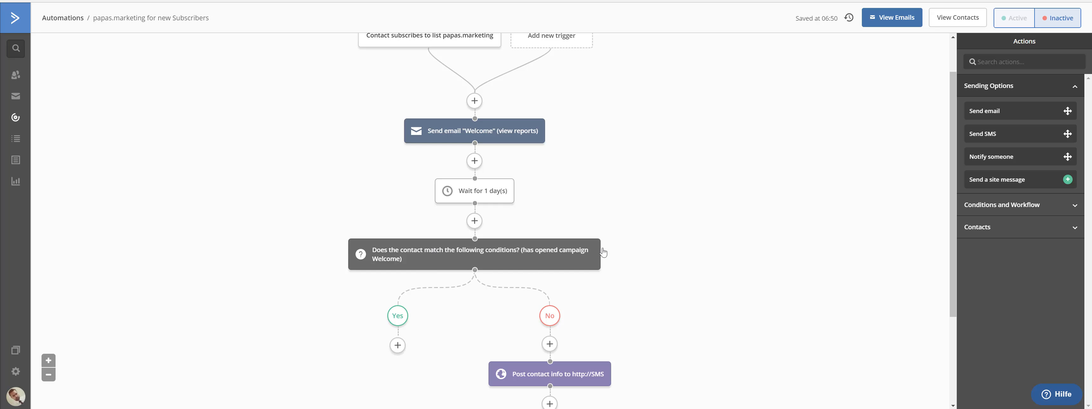
pyautogui.scroll(1, 662, 211)
pyautogui.scroll(-3, 661, 211)
pyautogui.scroll(3, 662, 212)
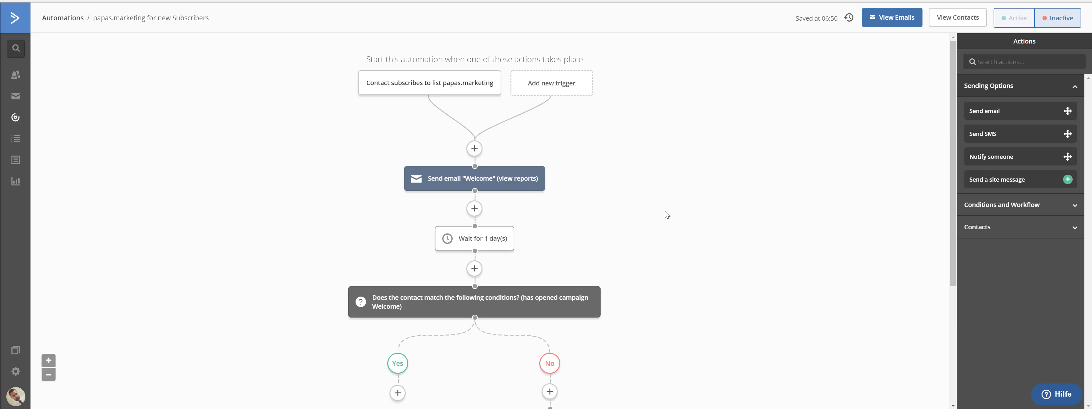
pyautogui.scroll(-3, 665, 211)
pyautogui.scroll(3, 666, 212)
pyautogui.scroll(-1, 462, 294)
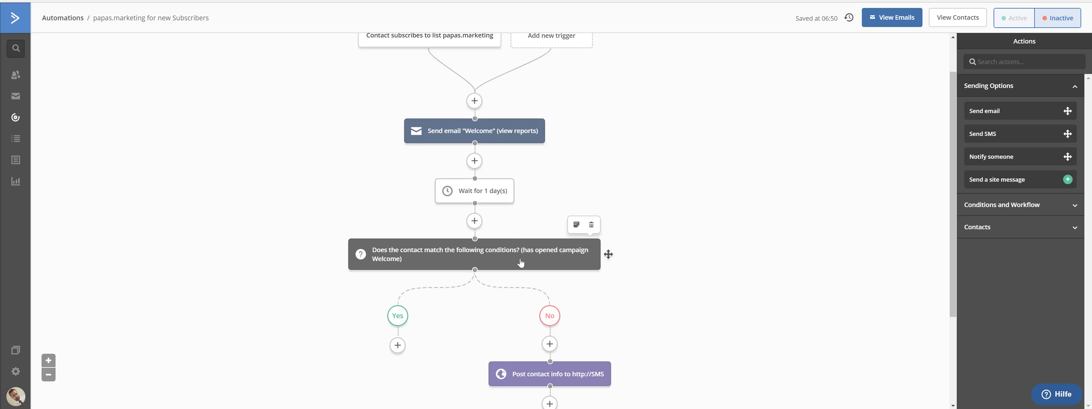
pyautogui.scroll(-2, 521, 259)
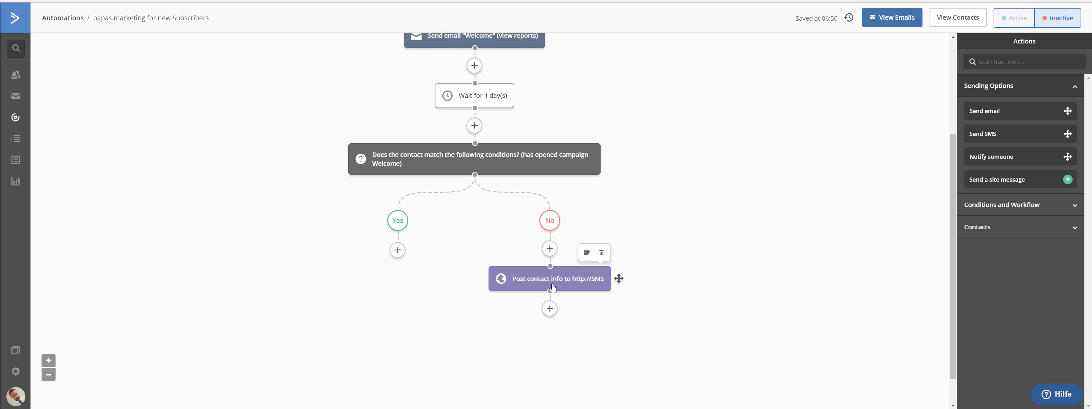
pyautogui.scroll(3, 550, 285)
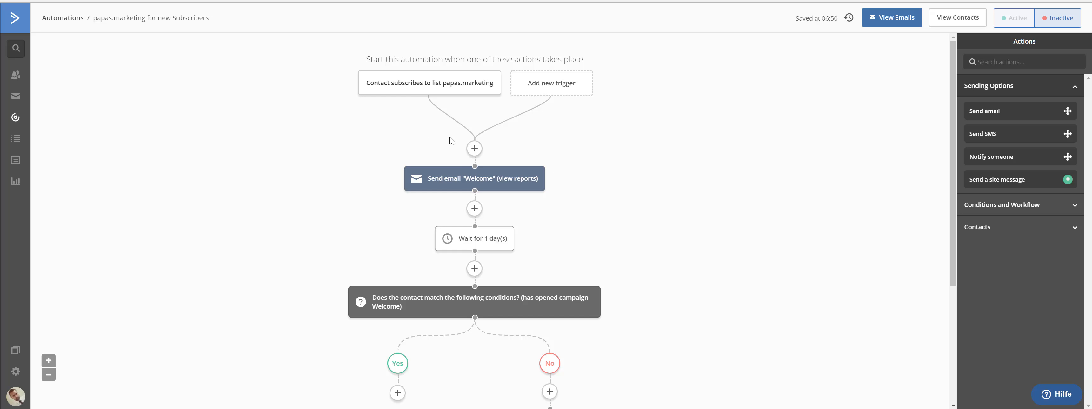
pyautogui.scroll(-3, 582, 218)
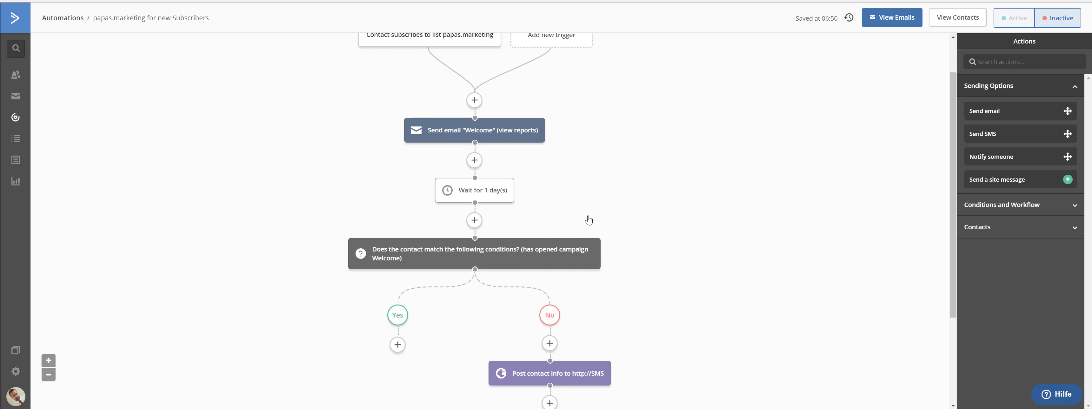
pyautogui.scroll(3, 598, 199)
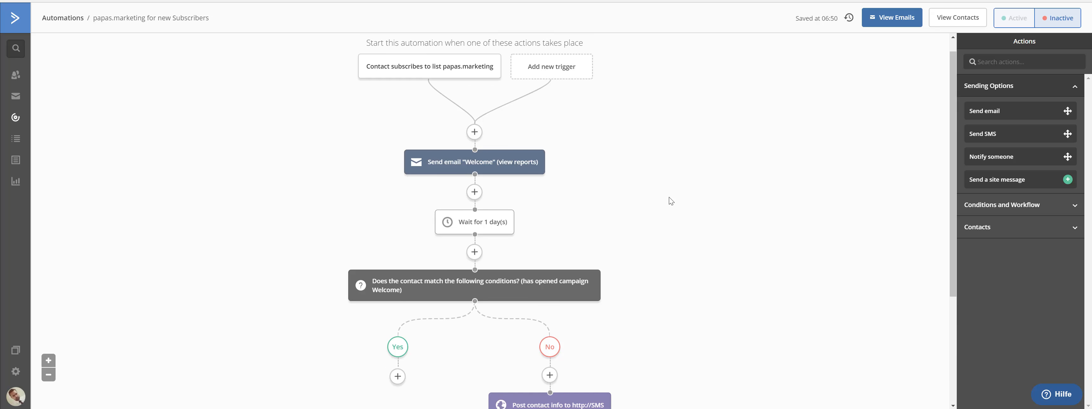
pyautogui.scroll(-3, 596, 203)
pyautogui.moveTo(565, 280)
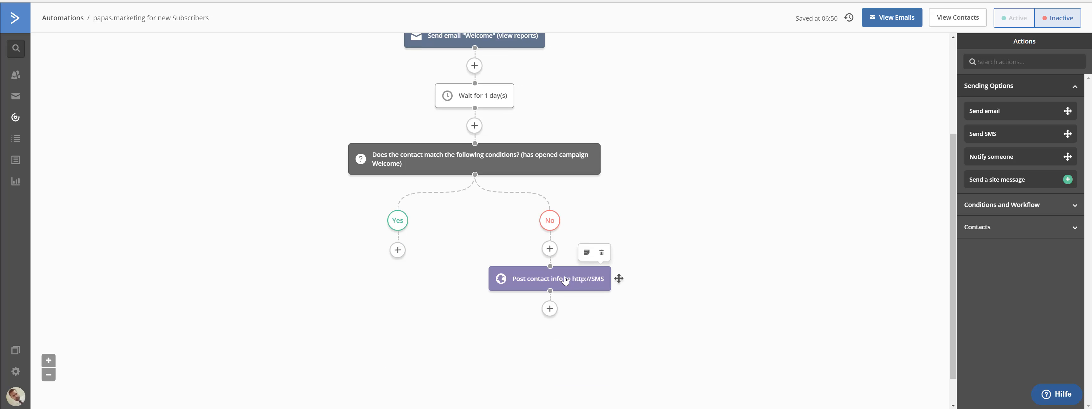
pyautogui.scroll(3, 565, 280)
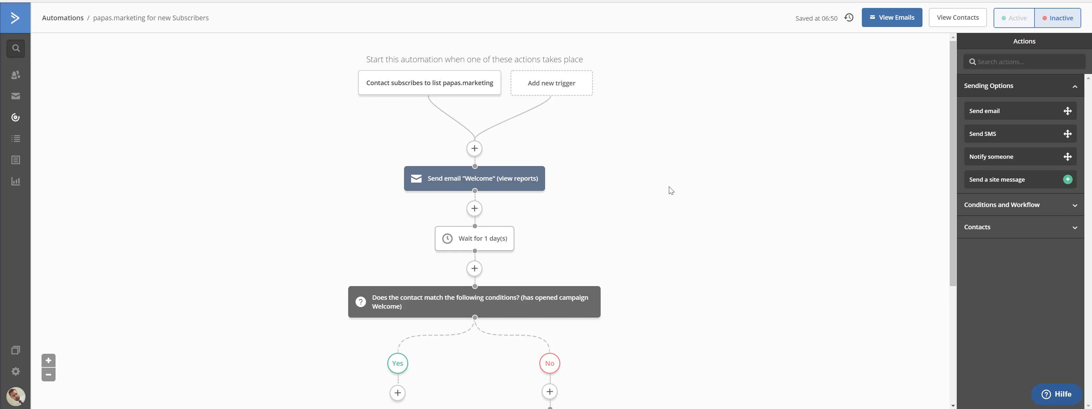
pyautogui.scroll(-1, 477, 261)
pyautogui.moveTo(477, 261)
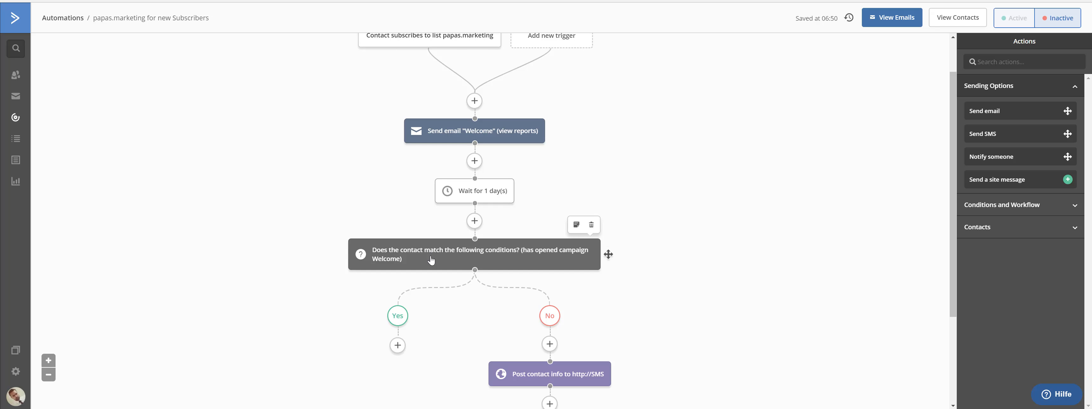
pyautogui.scroll(1, 344, 180)
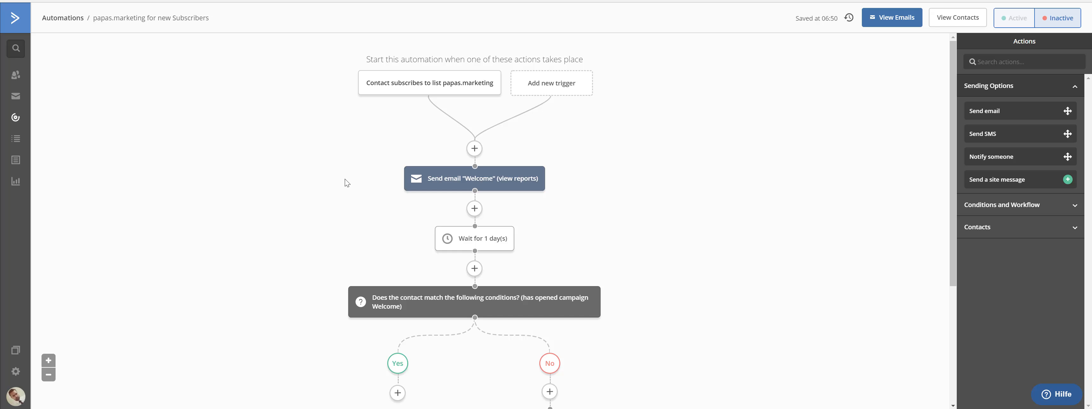
pyautogui.scroll(-1, 373, 231)
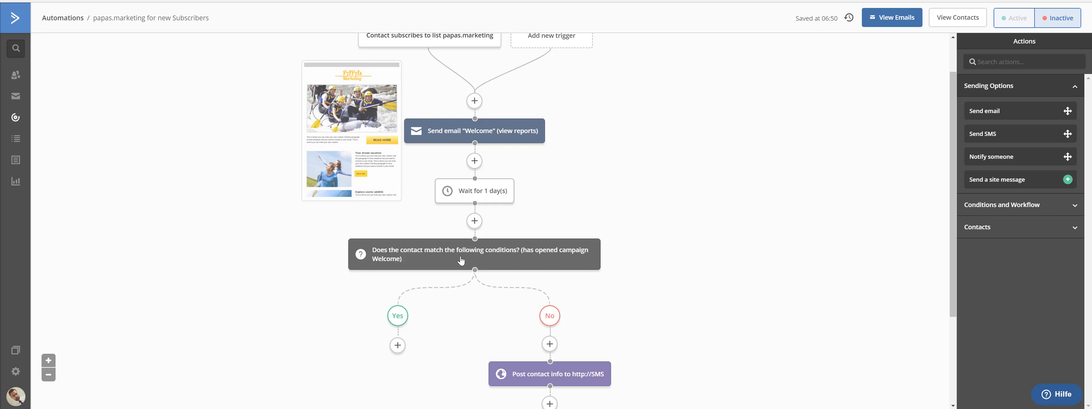
pyautogui.scroll(1, 480, 148)
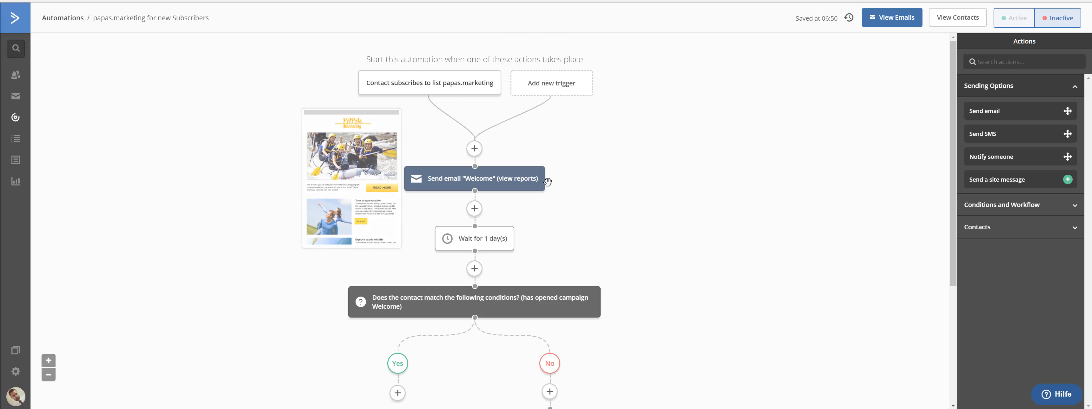
pyautogui.moveTo(496, 184)
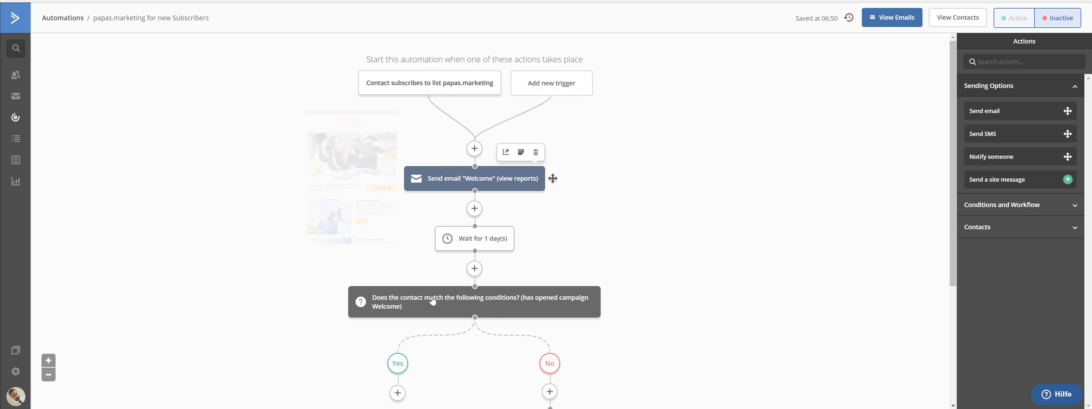
pyautogui.moveTo(429, 184)
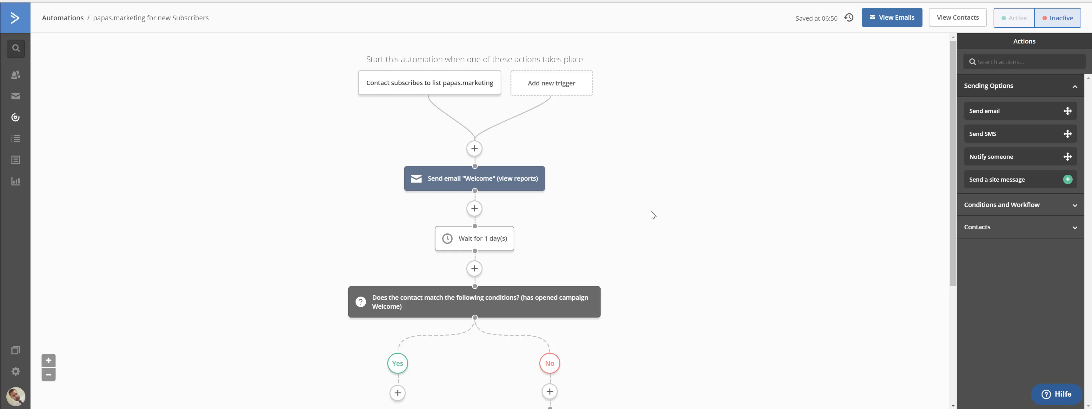
pyautogui.scroll(-3, 653, 213)
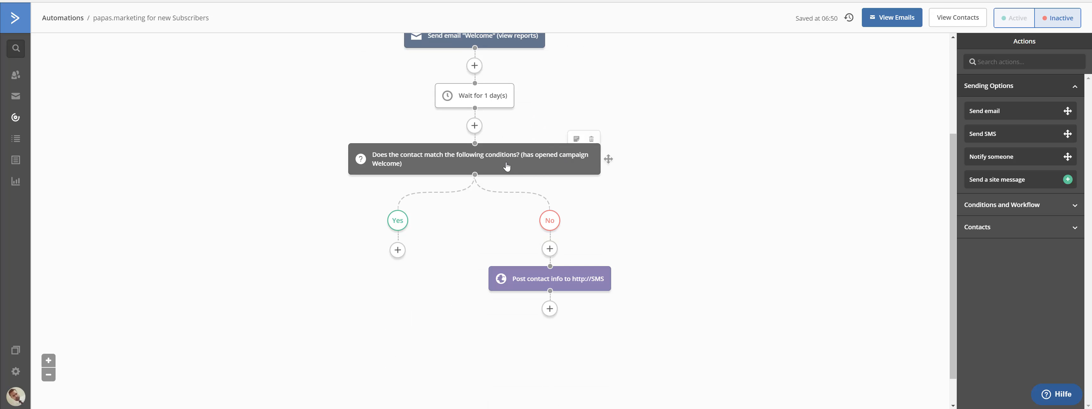
pyautogui.scroll(1, 610, 161)
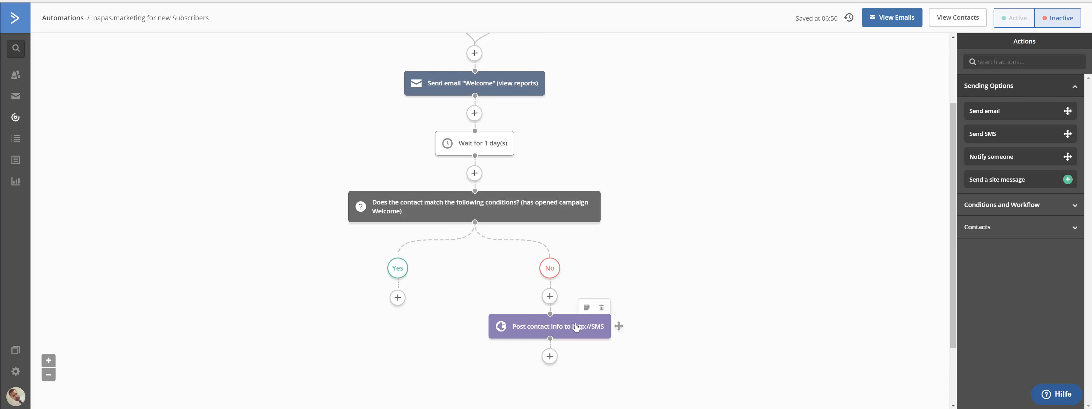
pyautogui.scroll(-1, 585, 322)
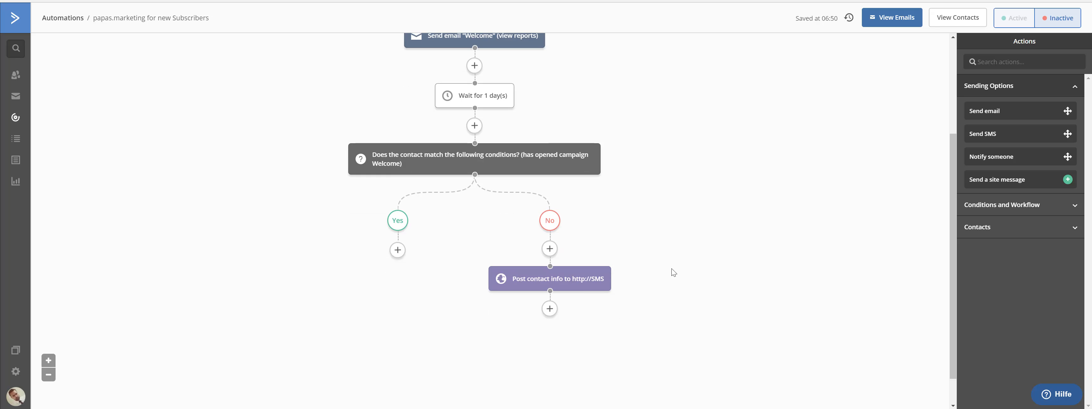
pyautogui.moveTo(558, 280)
pyautogui.moveTo(396, 165)
pyautogui.scroll(3, 385, 292)
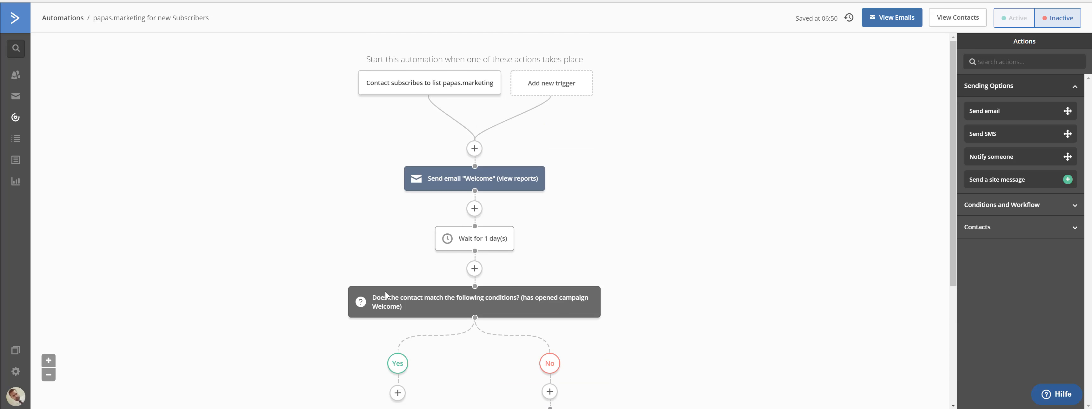
pyautogui.scroll(-3, 385, 292)
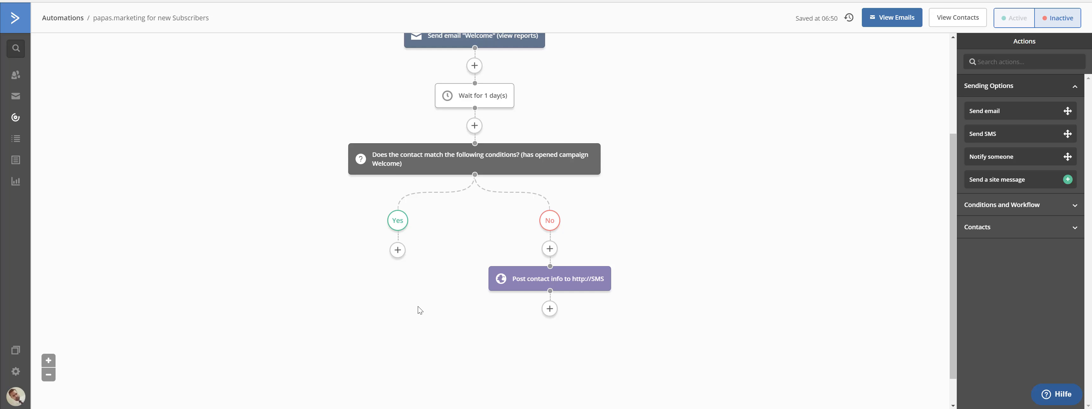
pyautogui.scroll(3, 418, 307)
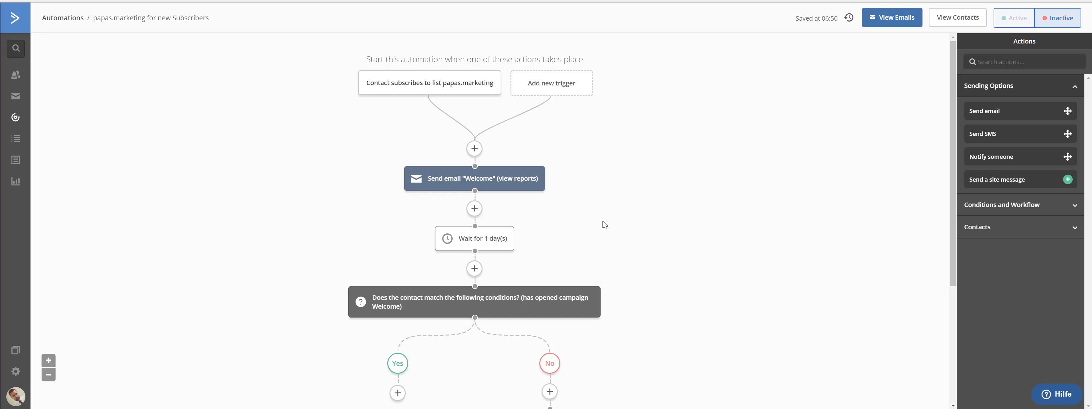
pyautogui.scroll(-2, 606, 227)
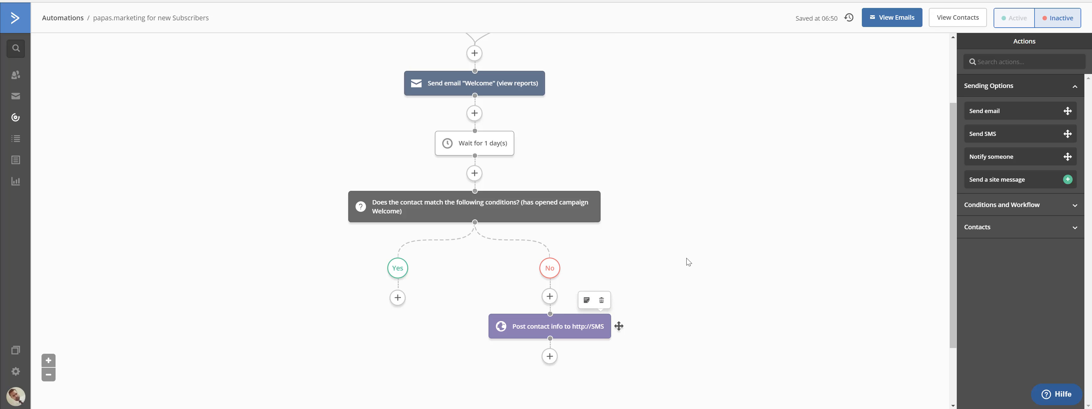
pyautogui.scroll(2, 683, 253)
pyautogui.scroll(-1, 662, 237)
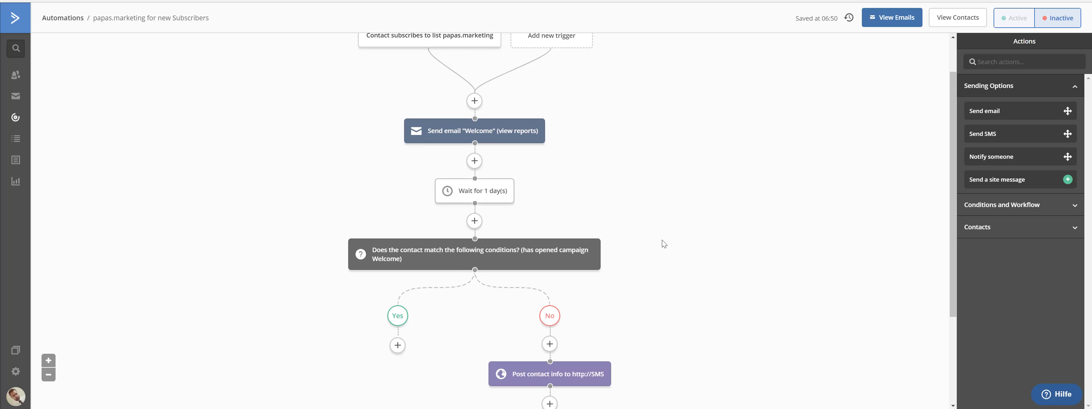
pyautogui.scroll(1, 662, 240)
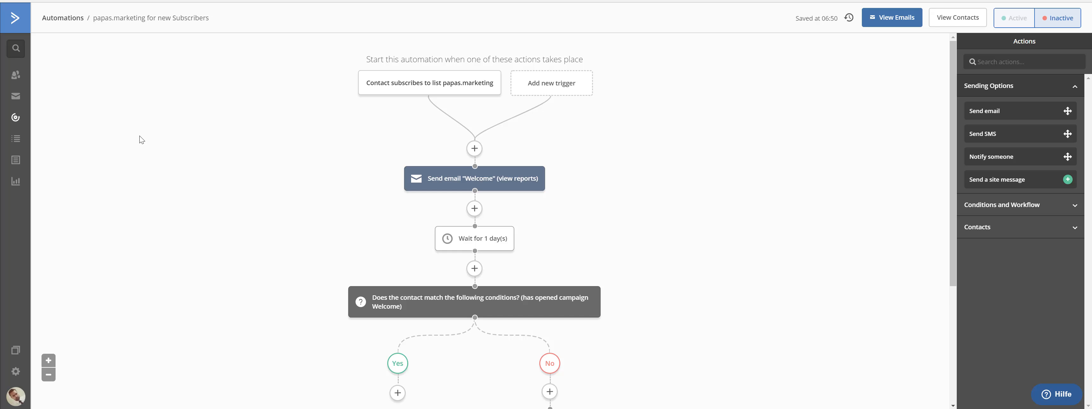
pyautogui.scroll(-2, 253, 159)
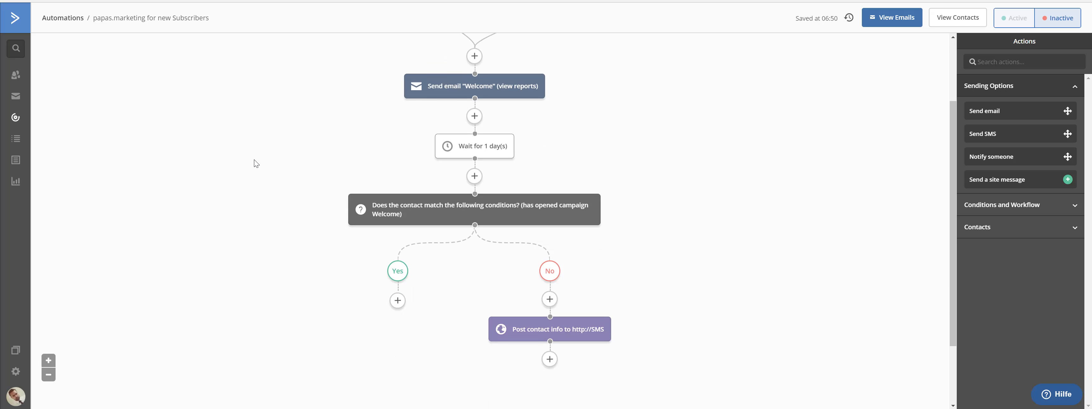
pyautogui.scroll(2, 254, 160)
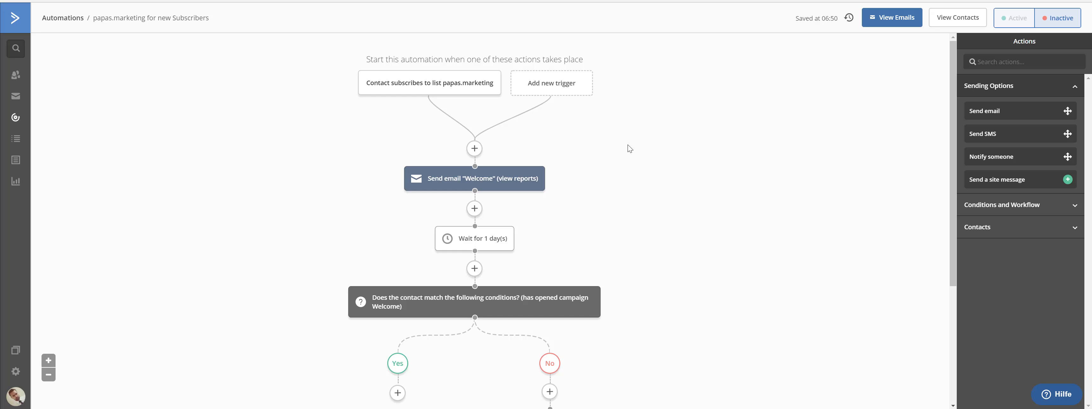
pyautogui.scroll(-2, 587, 198)
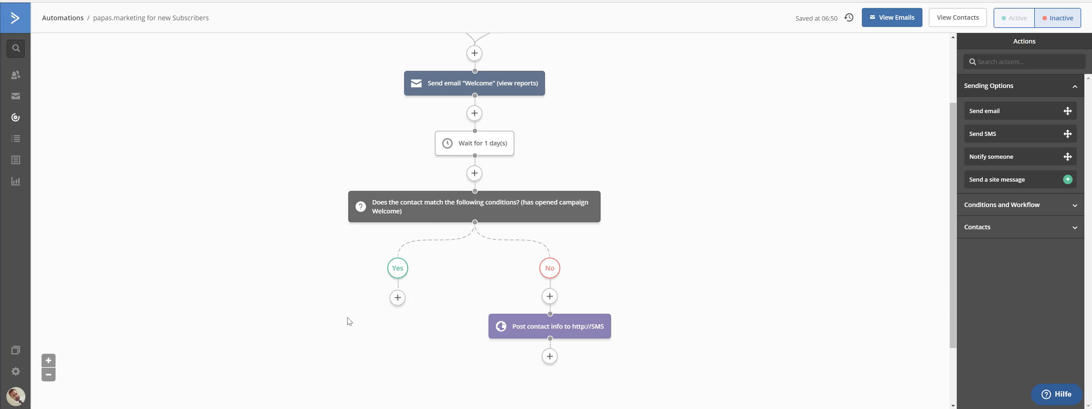
pyautogui.scroll(2, 700, 156)
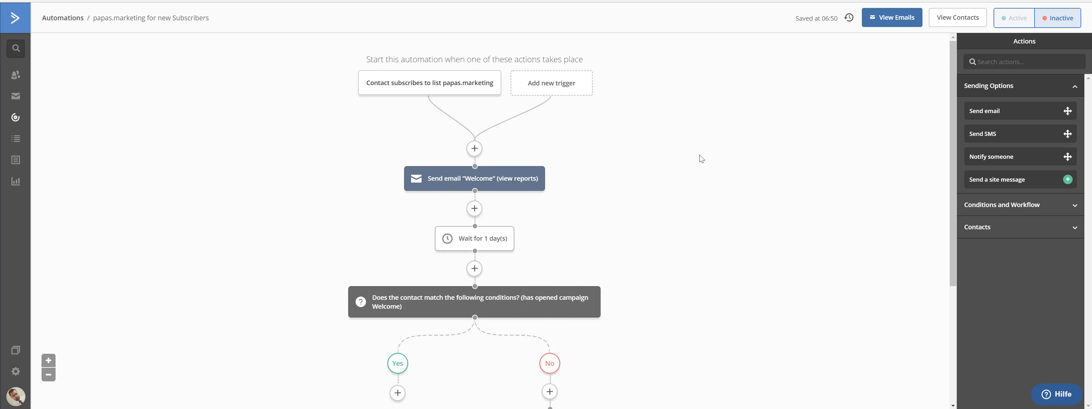
pyautogui.scroll(-3, 700, 154)
pyautogui.scroll(3, 703, 156)
# Step: Flip the status switch to Active for the papas.marketing for new Subscribers automation
pyautogui.click(1010, 21)
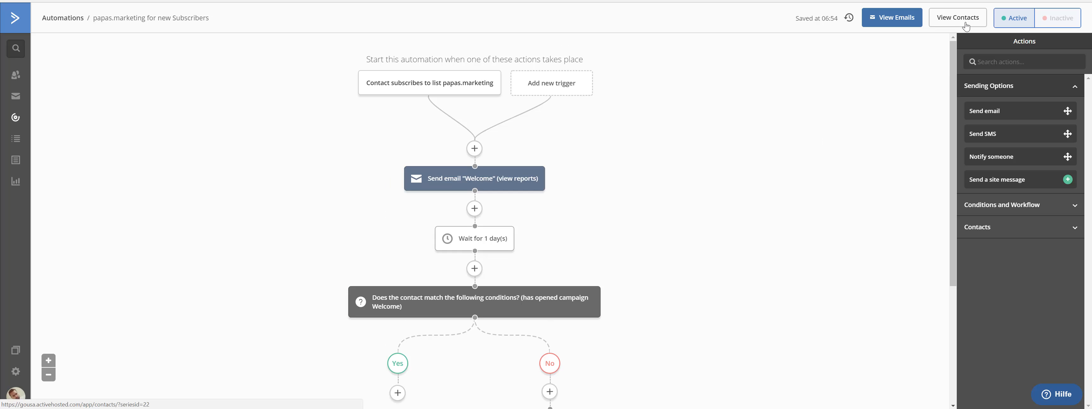
pyautogui.moveTo(411, 92)
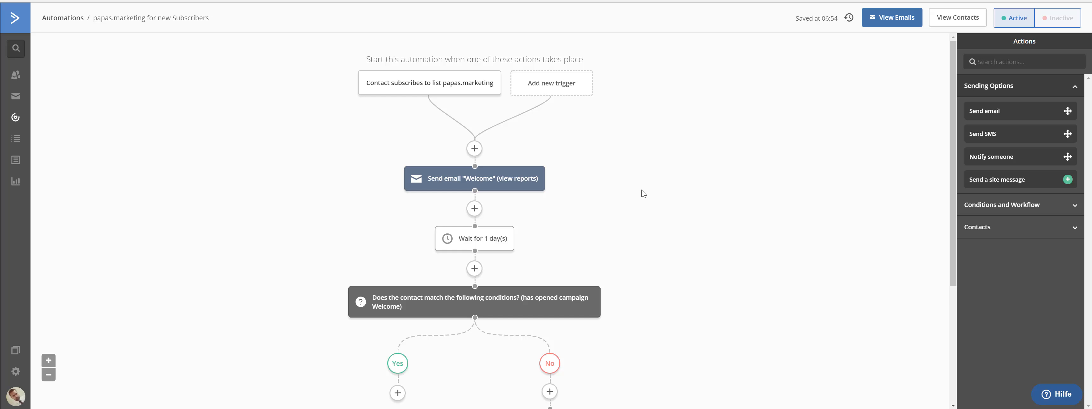
pyautogui.click(454, 408)
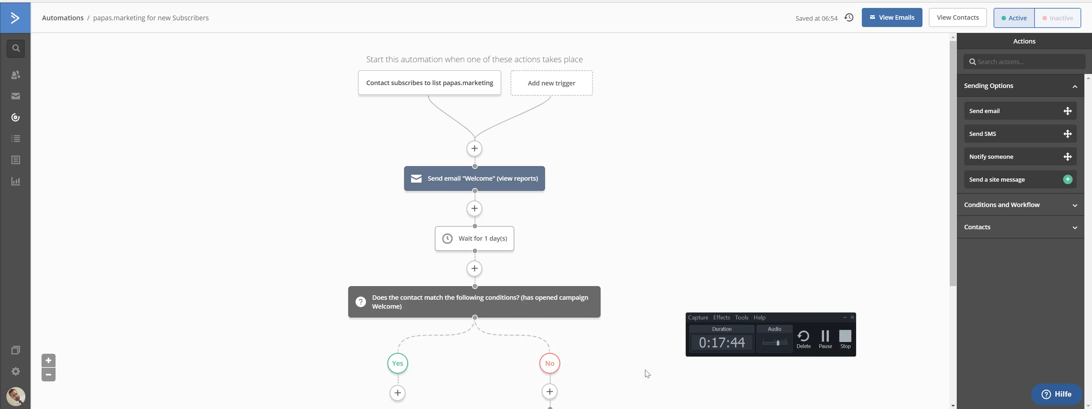